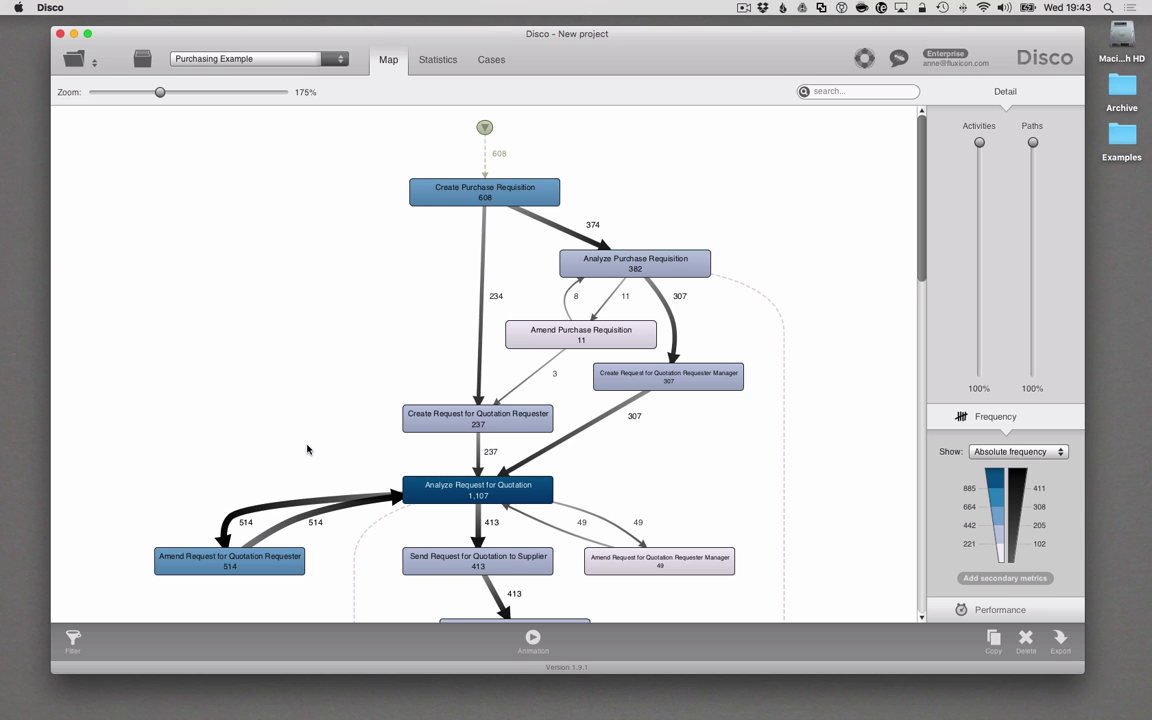
- Browse the individual cases of Variant 1 and Variant 2 in the Purchasing Example data set
click(494, 62)
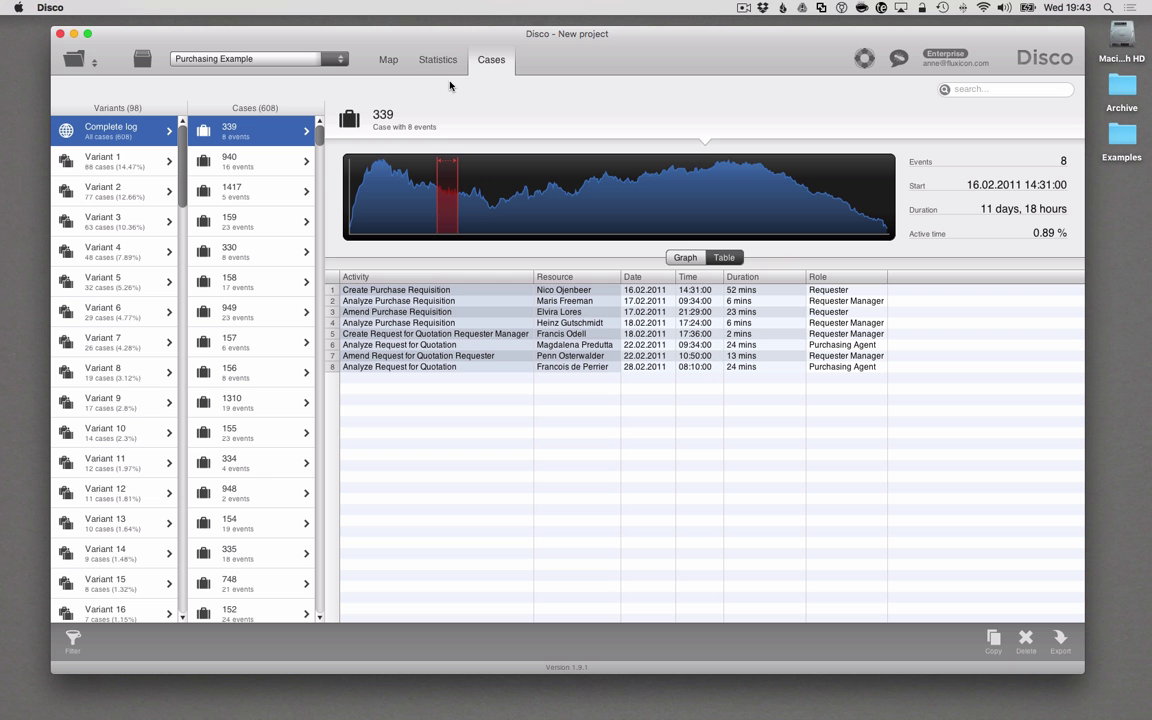
click(122, 158)
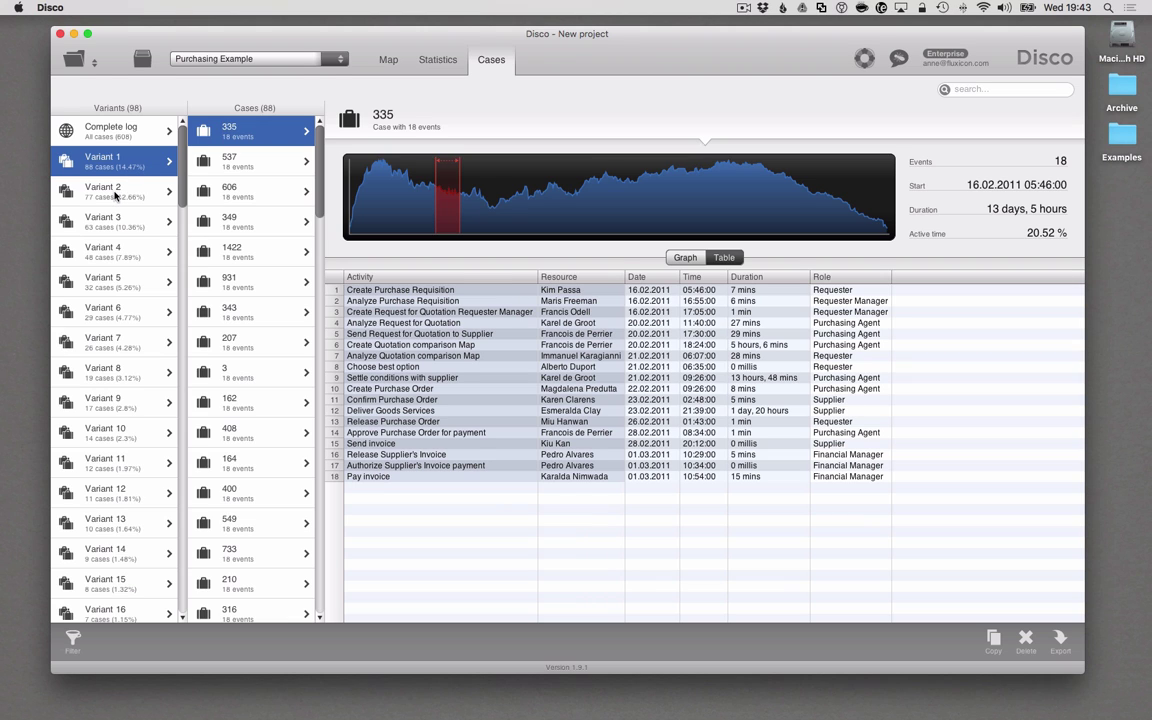
click(117, 194)
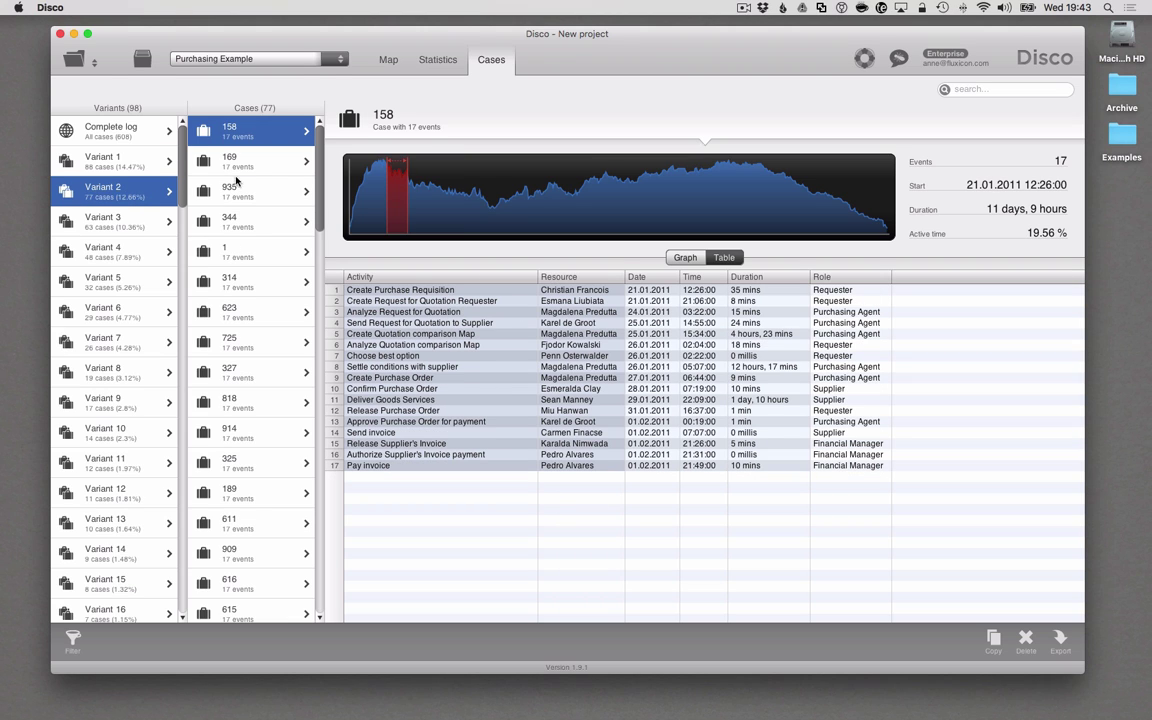
click(217, 157)
click(220, 181)
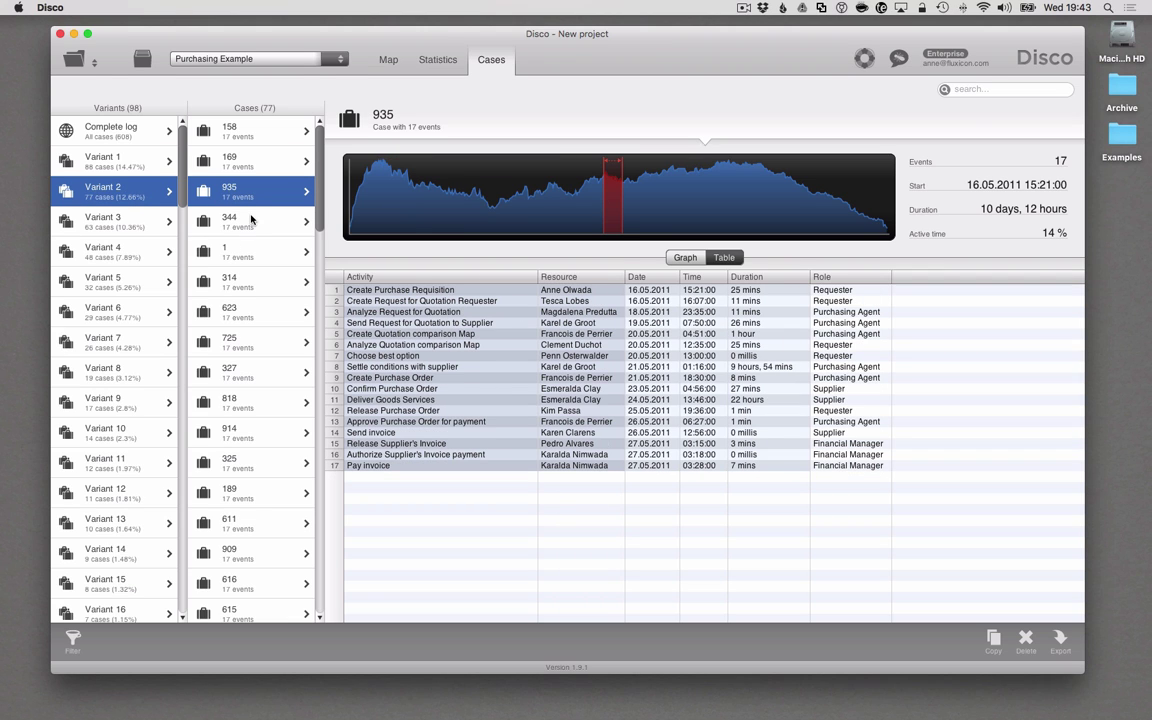
click(248, 221)
click(253, 251)
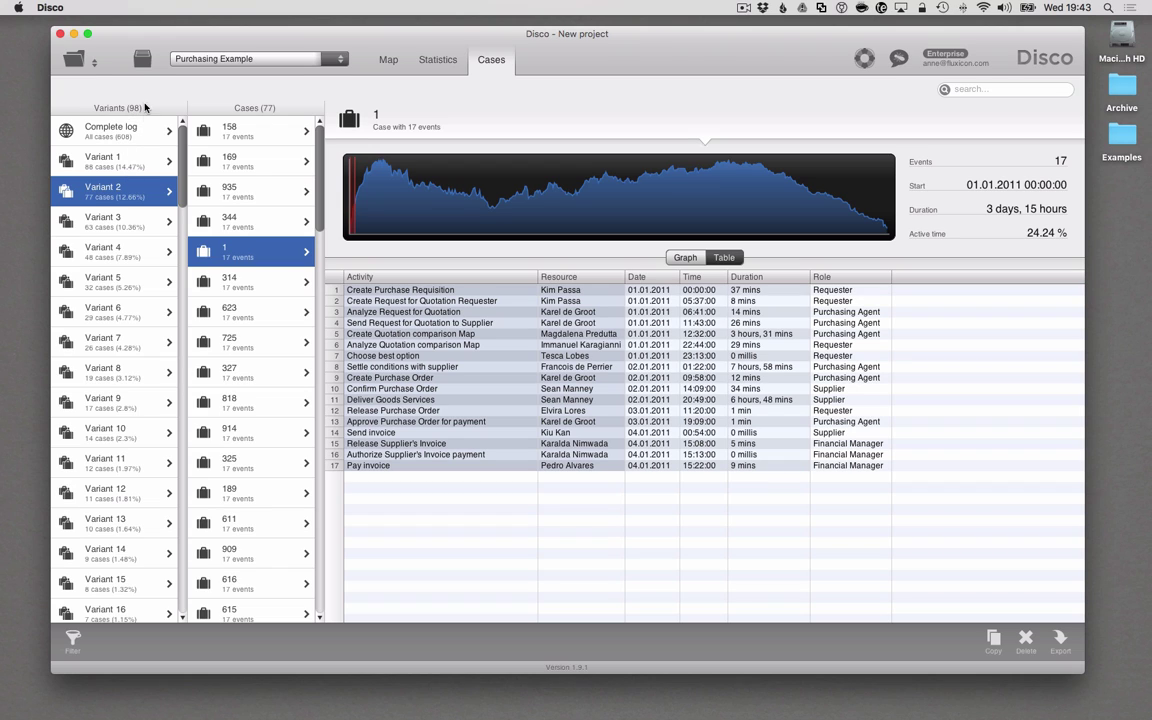
click(124, 162)
click(122, 184)
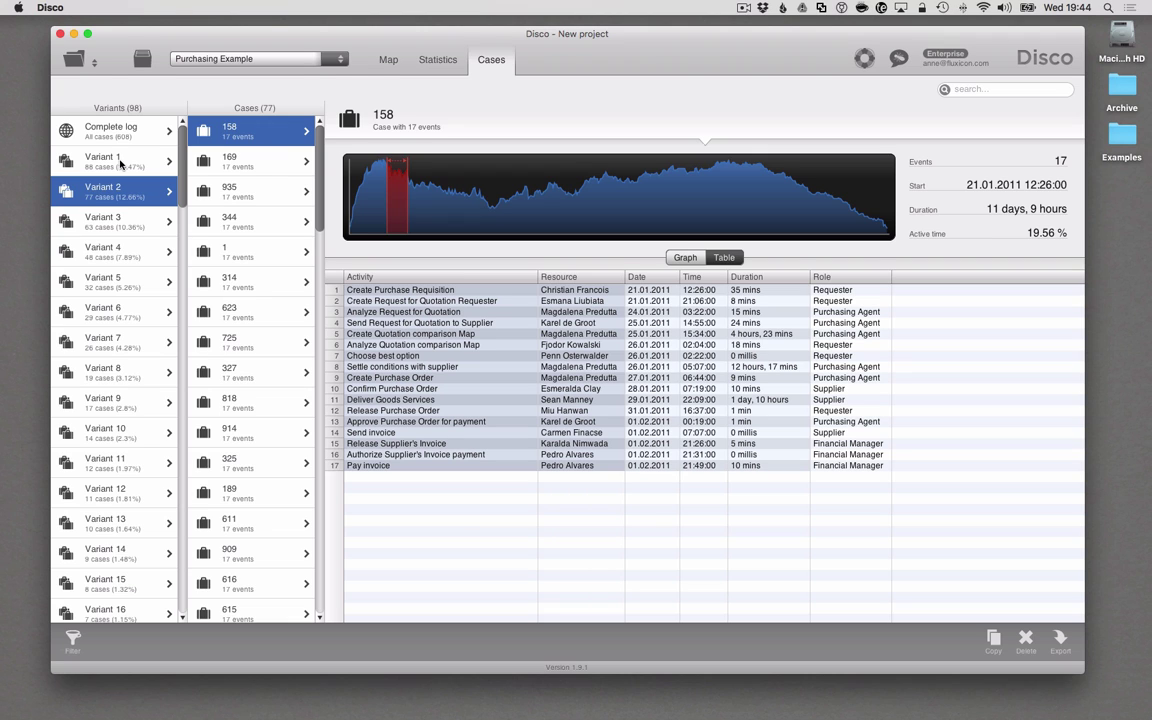
- From the process map, apply an Endpoints filter that keeps only cases ending with Pay invoice
click(387, 61)
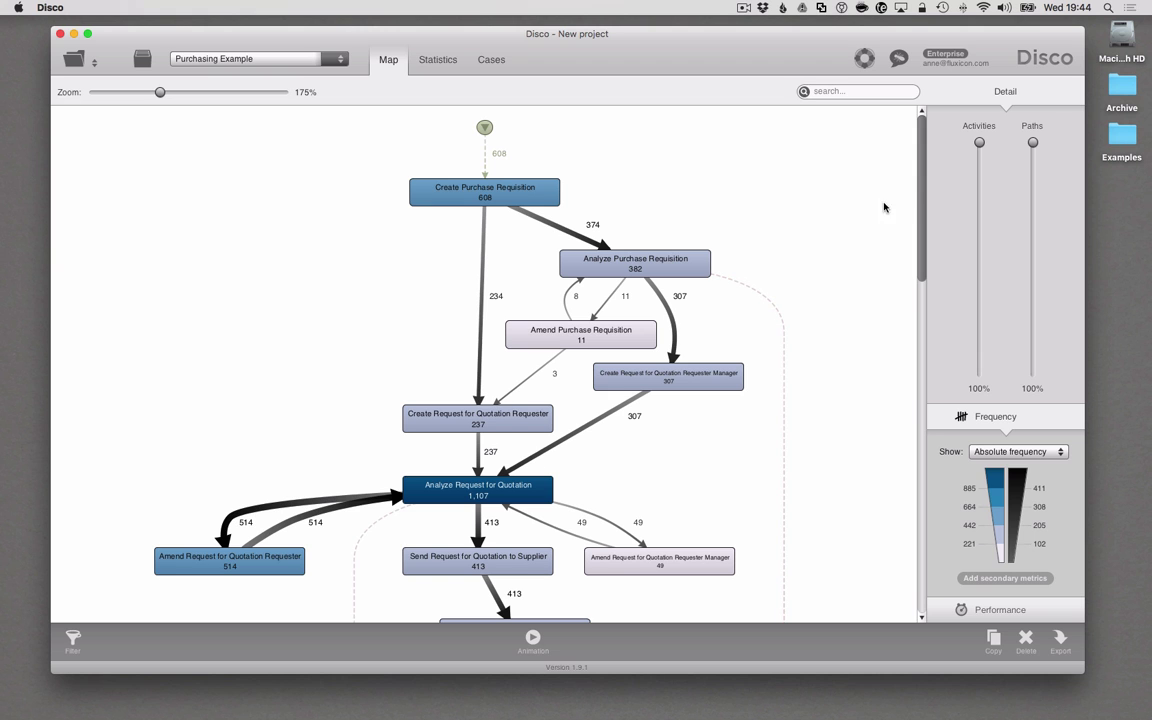
drag(921, 198, 908, 553)
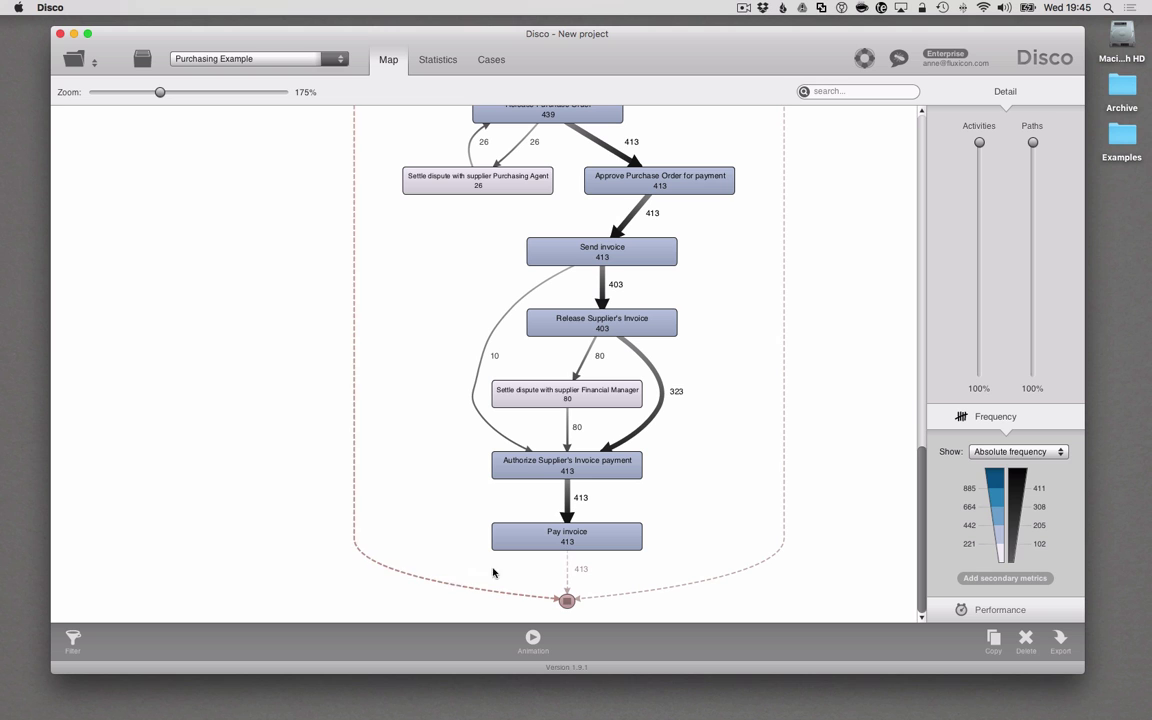
drag(922, 537, 828, 165)
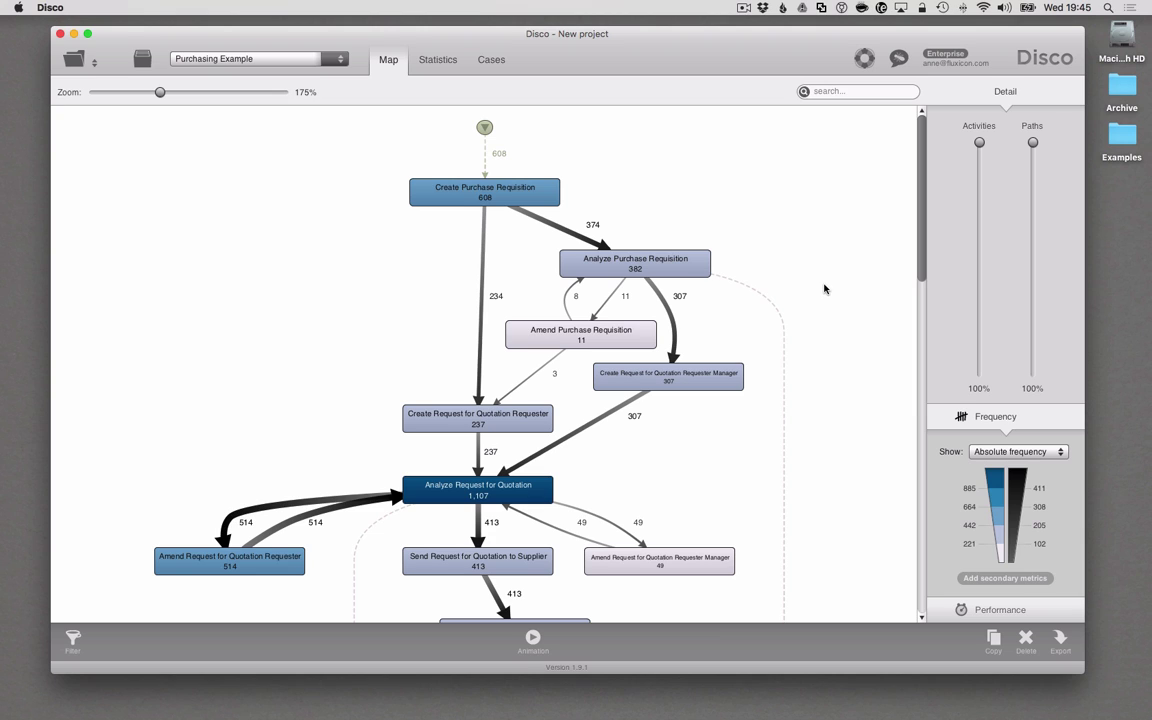
click(784, 330)
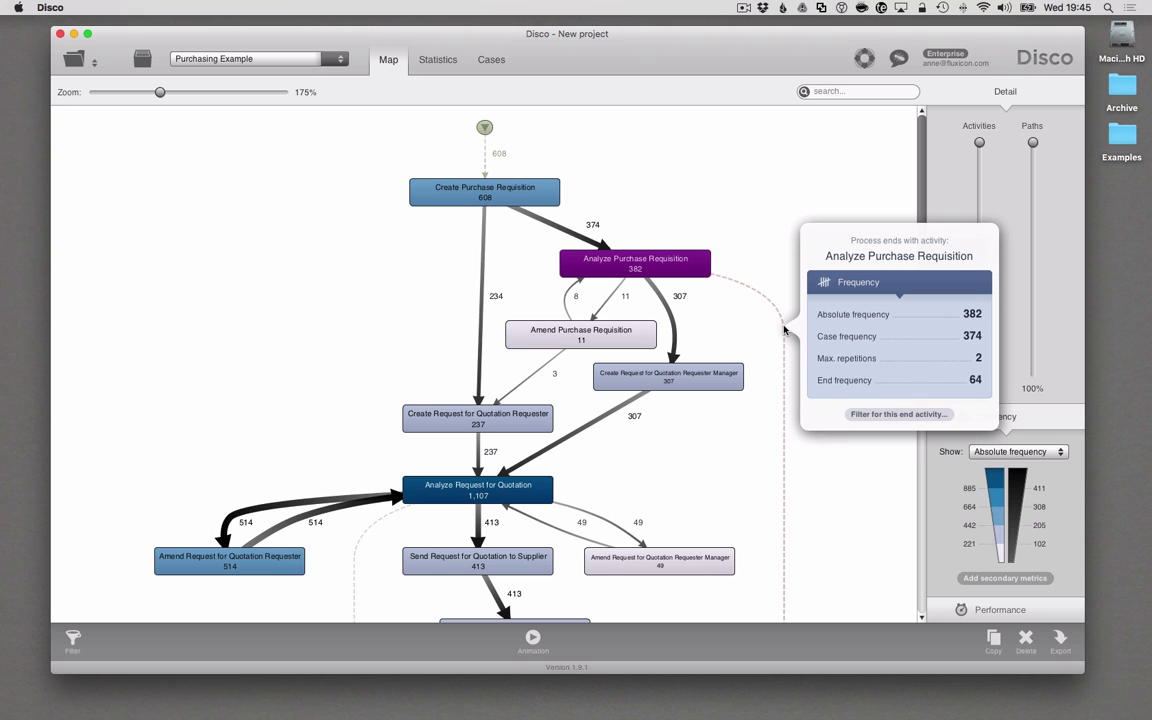
click(883, 415)
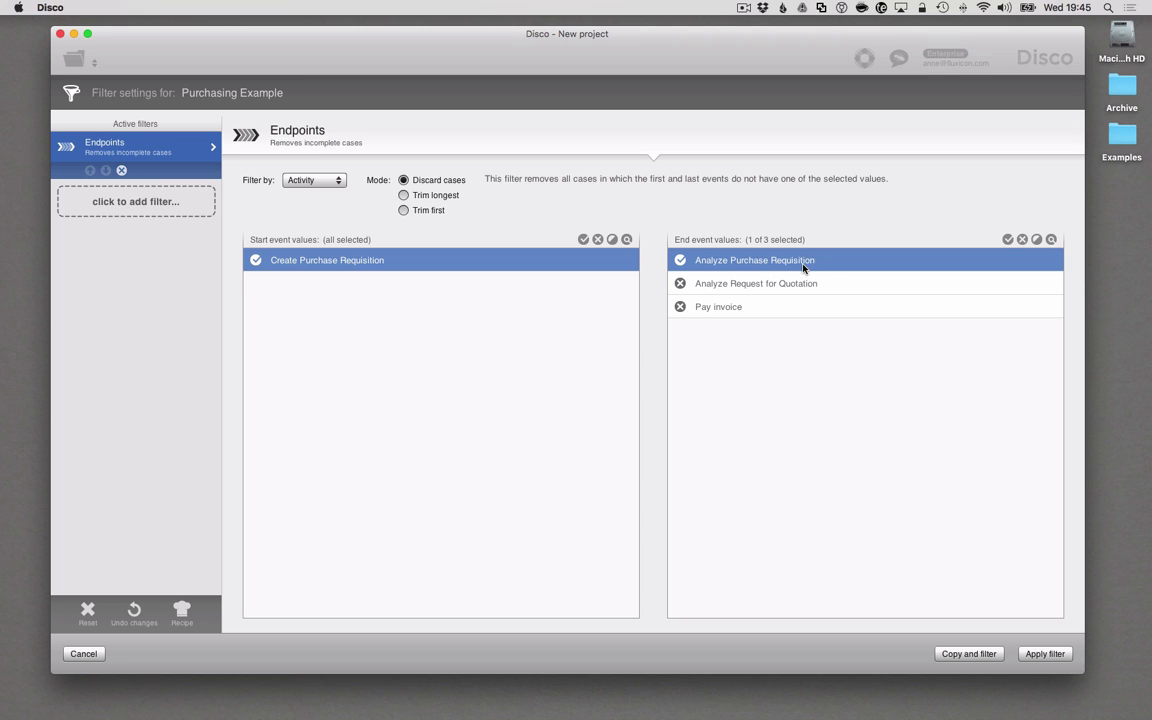
click(1036, 240)
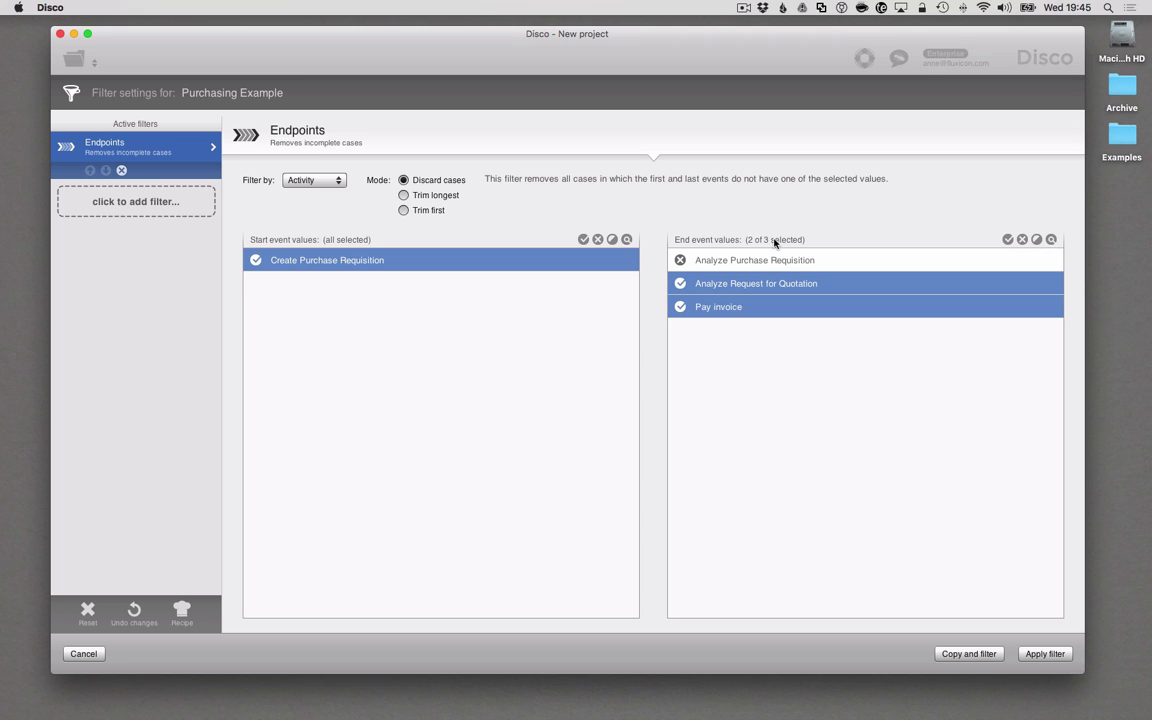
click(752, 288)
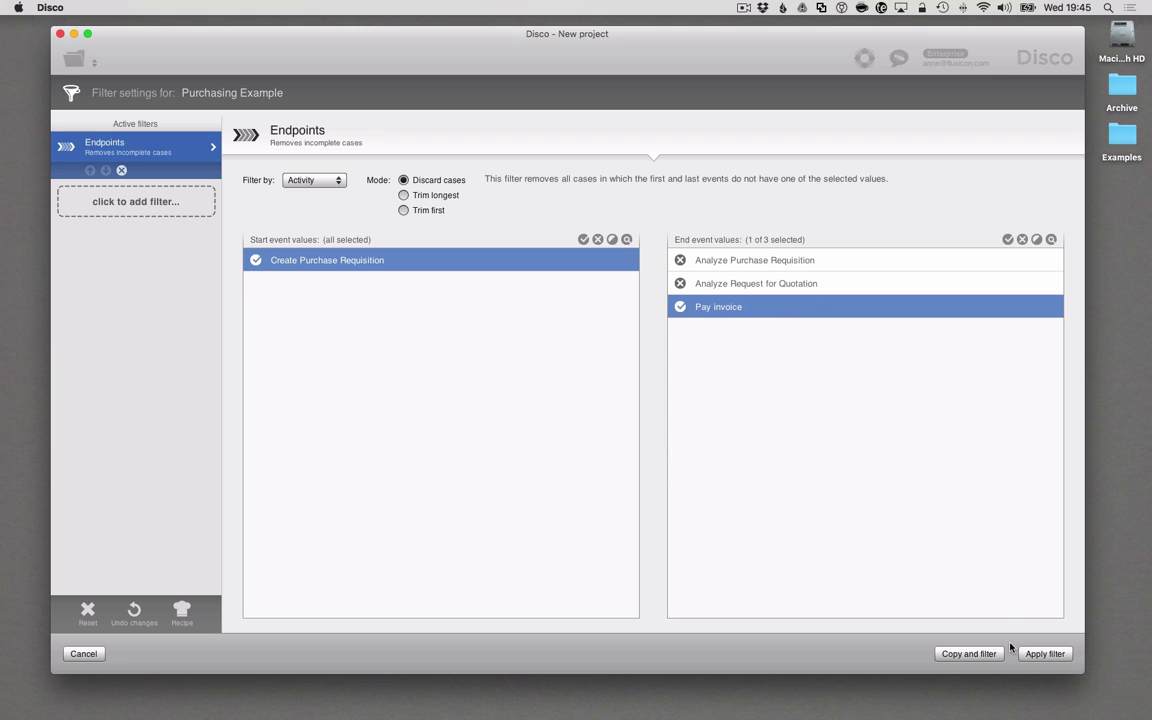
click(1041, 654)
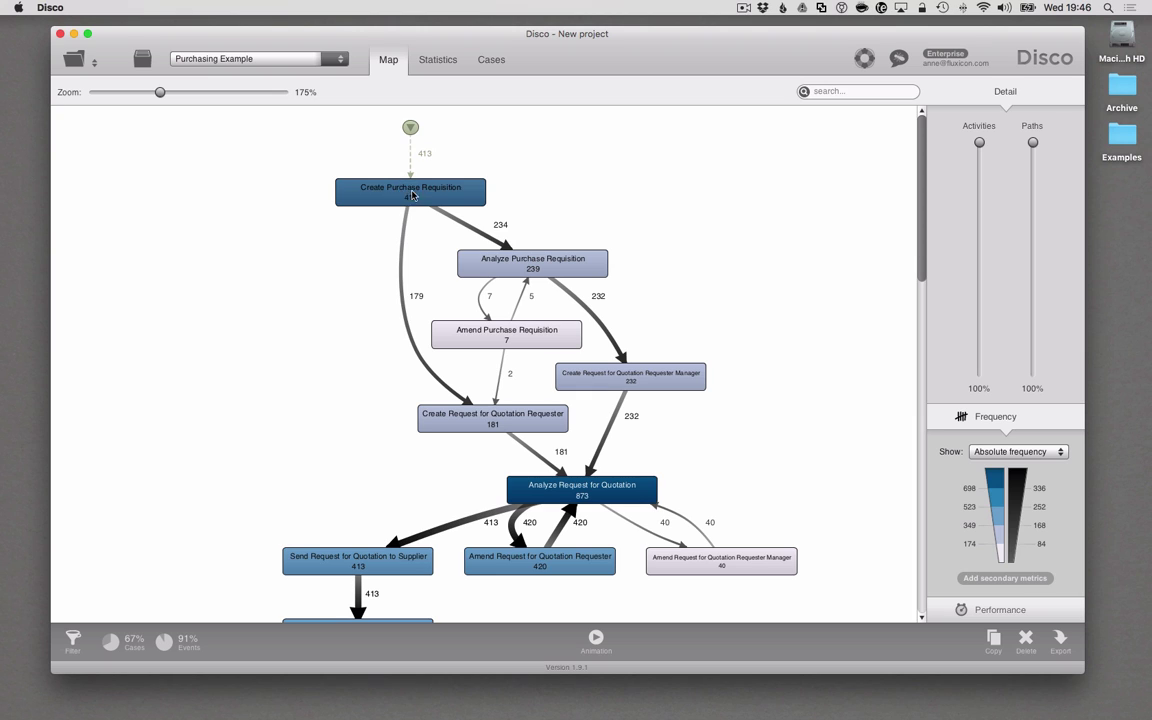
- Copy the filtered data set as "Completed Cases" with the filters applied permanently
mouse_move(922, 188)
mouse_down()
mouse_move(897, 532)
mouse_move(922, 533)
mouse_move(922, 205)
mouse_up()
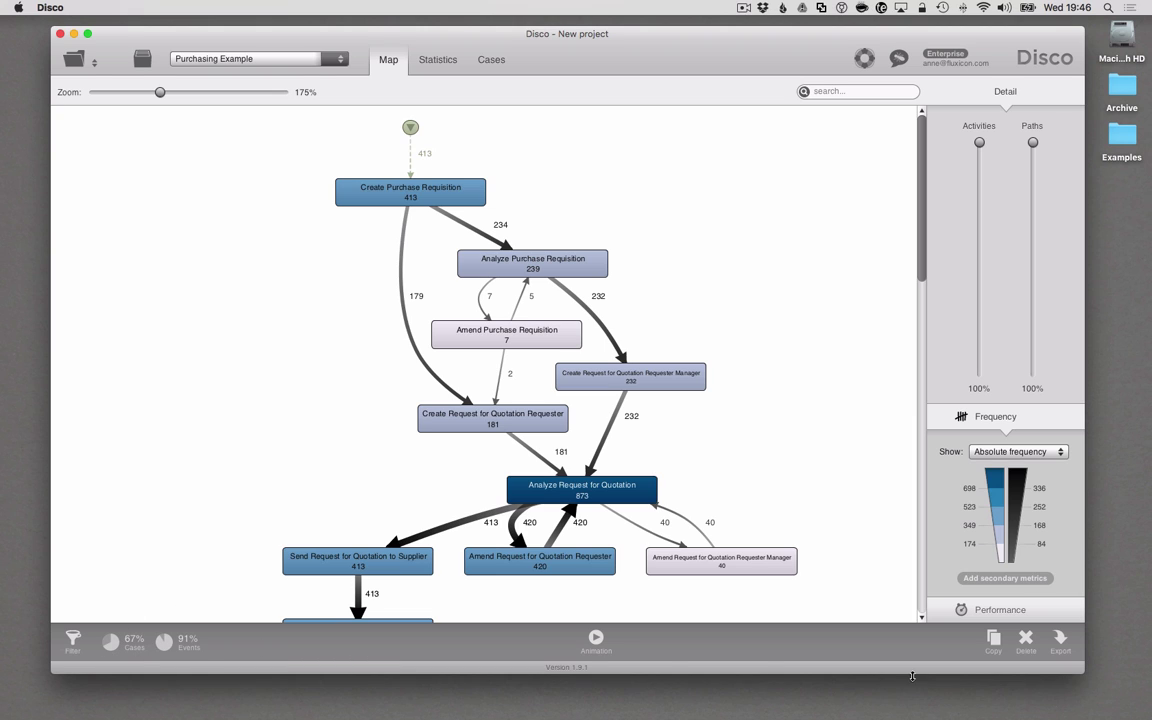
click(995, 645)
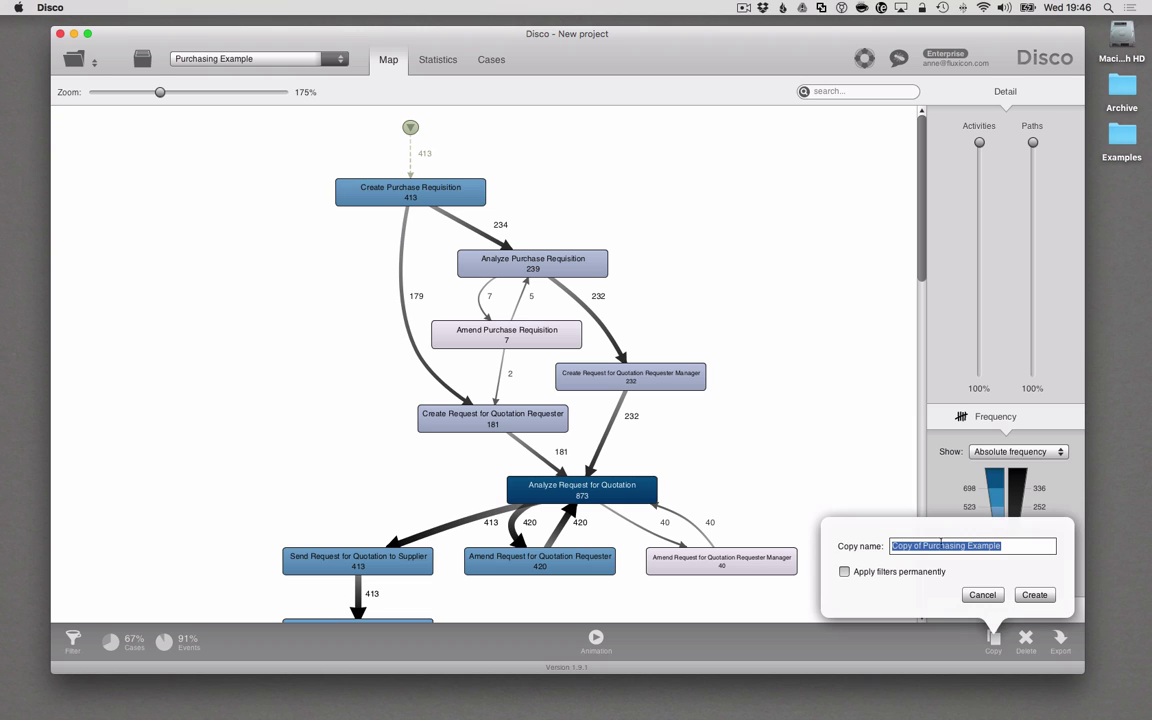
text(Completed Cases)
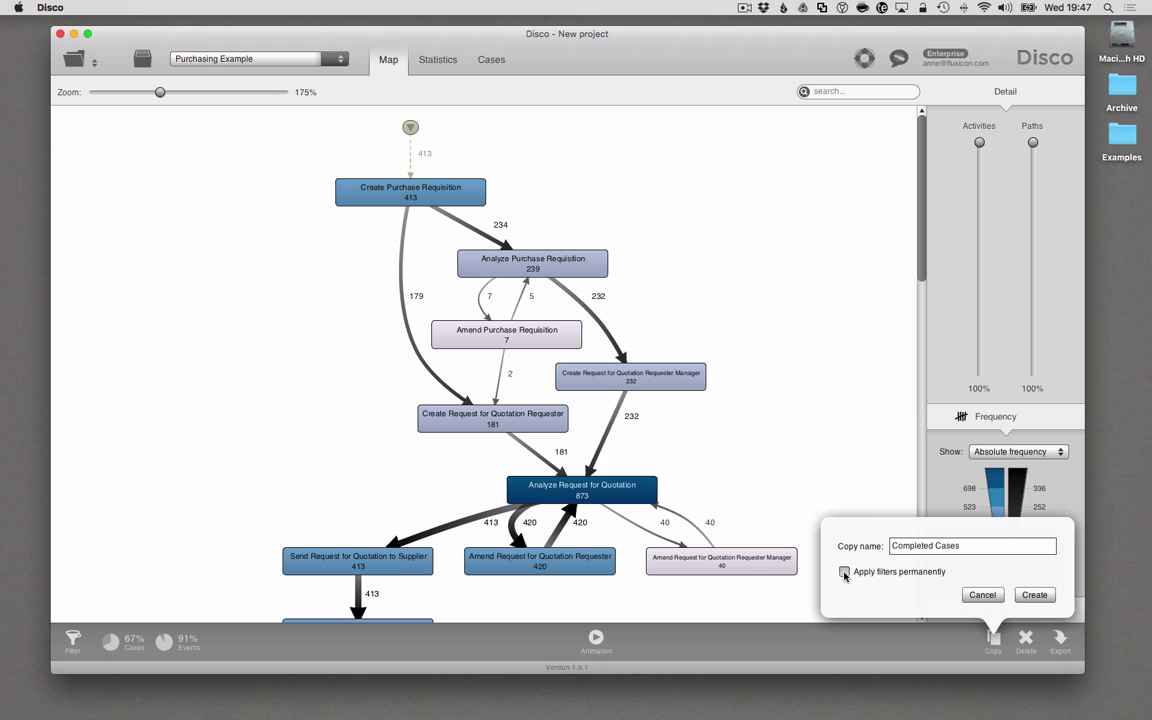
click(844, 573)
click(1038, 596)
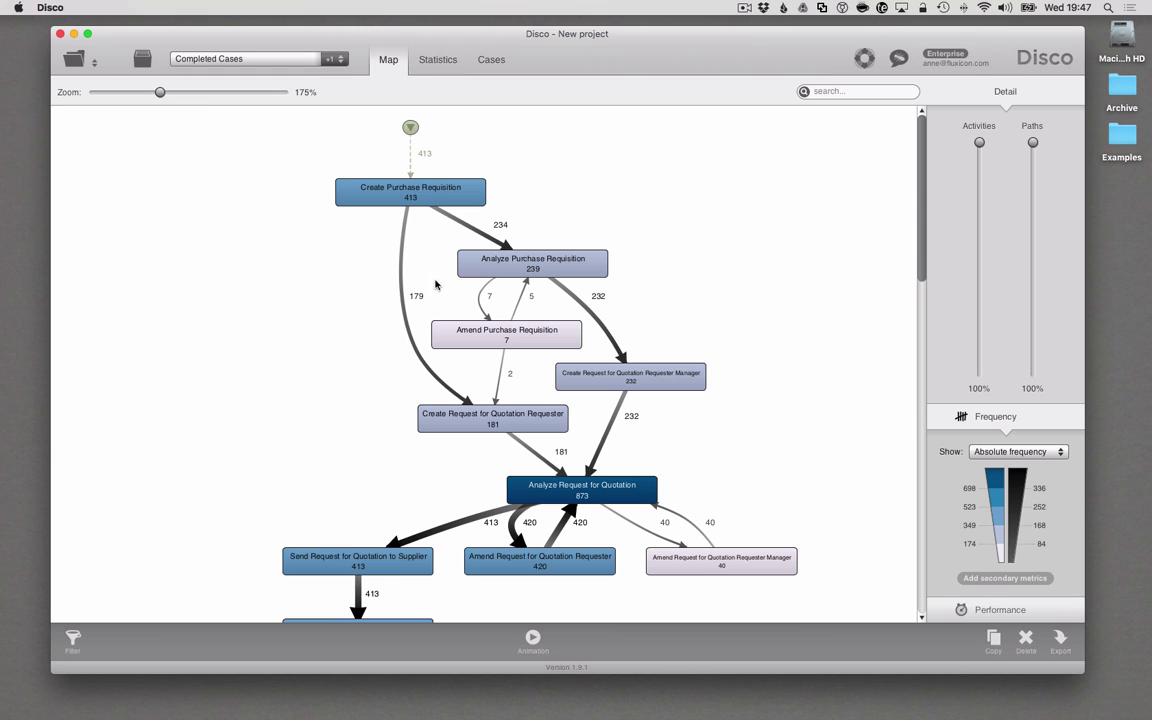
- Rename the Completed Cases data set in the project as "Completed Cases Reference Set"
click(144, 62)
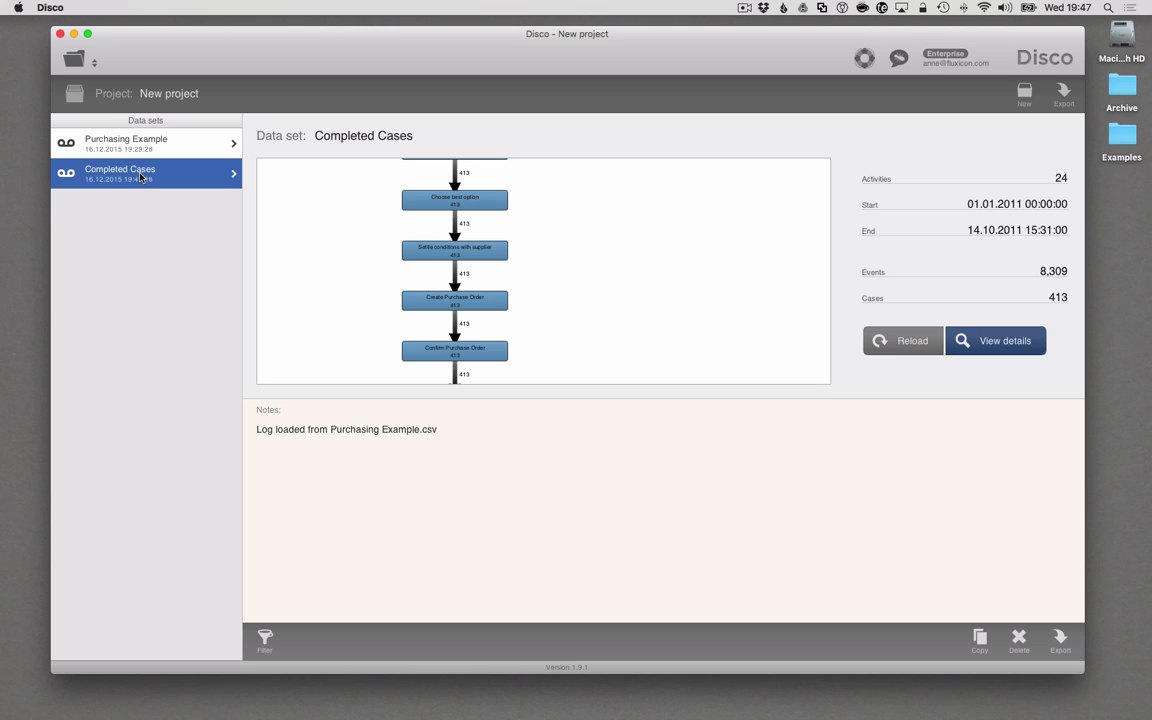
click(348, 136)
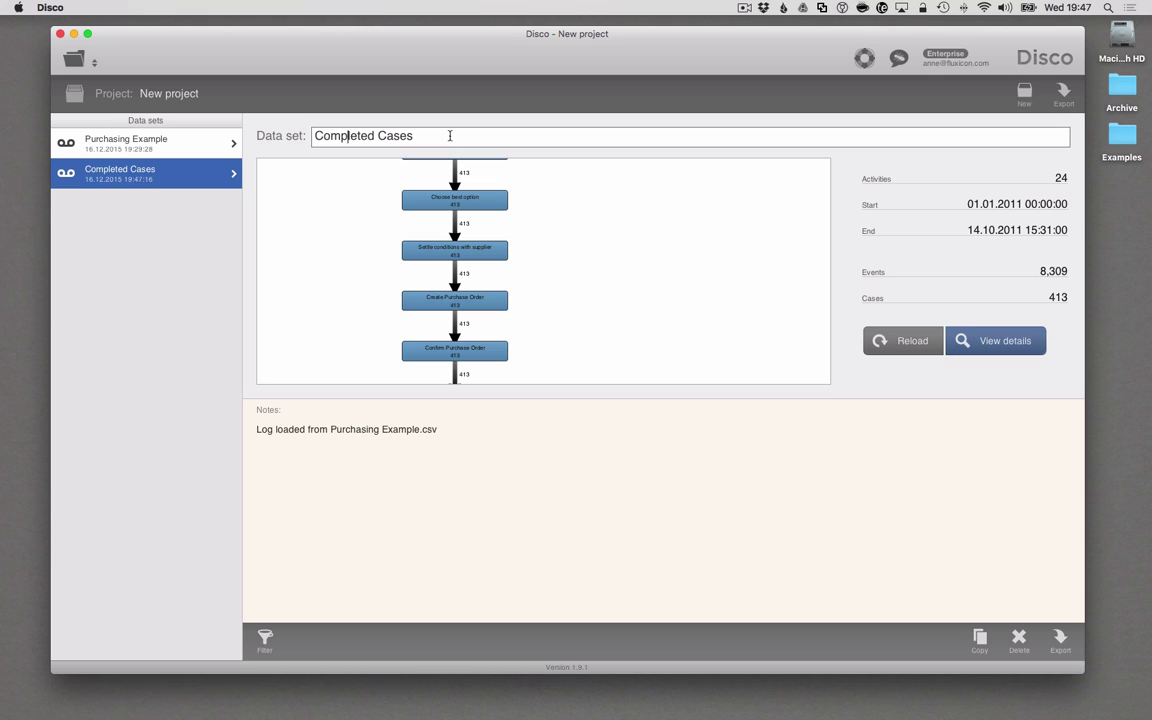
text(Reference Set)
key(Return)
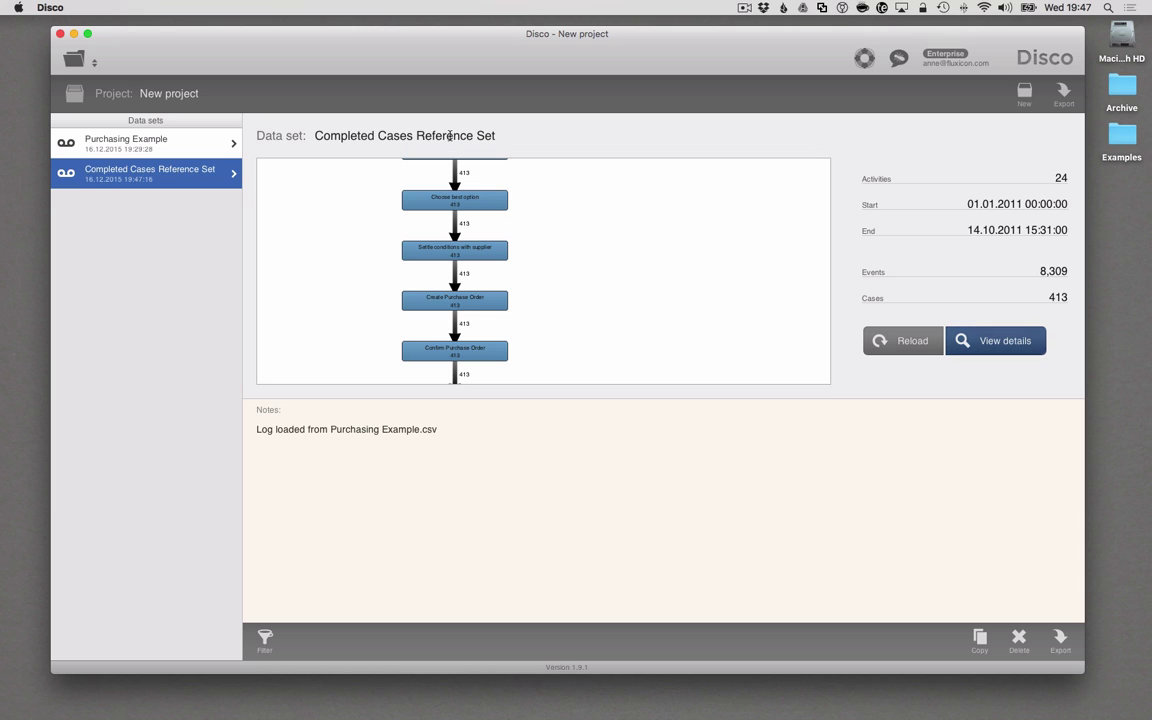
- Compare the overview details of the Purchasing Example and Completed Cases Reference Set data sets
click(141, 137)
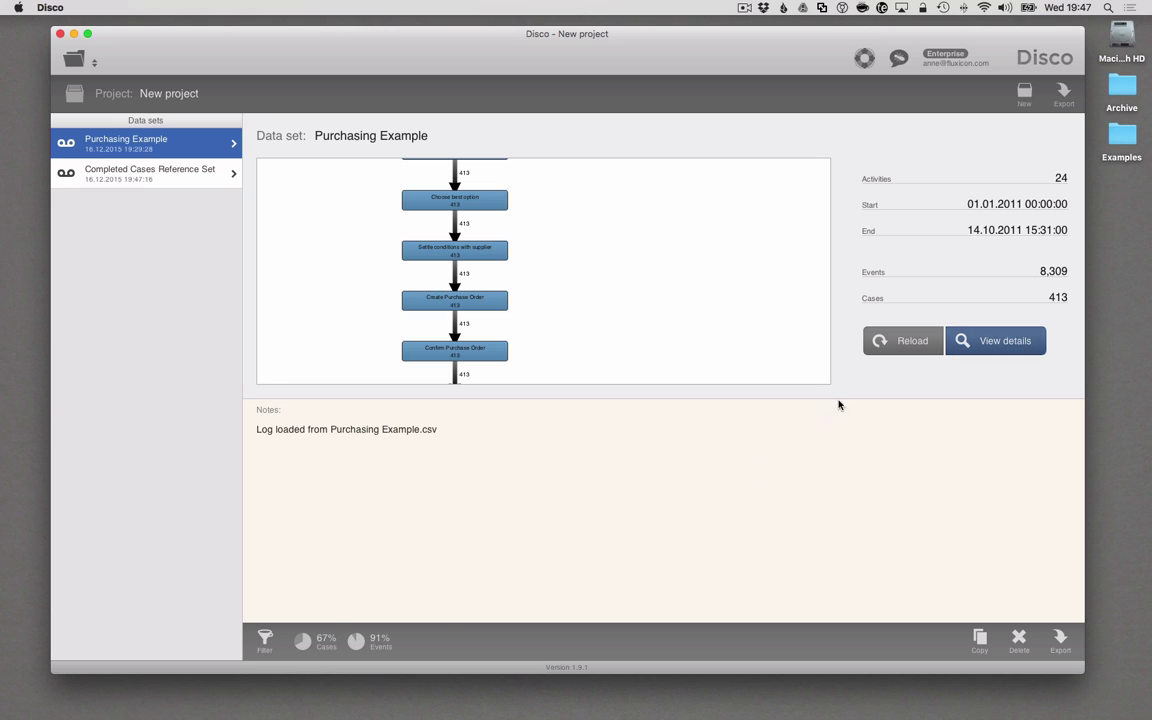
click(185, 175)
click(184, 145)
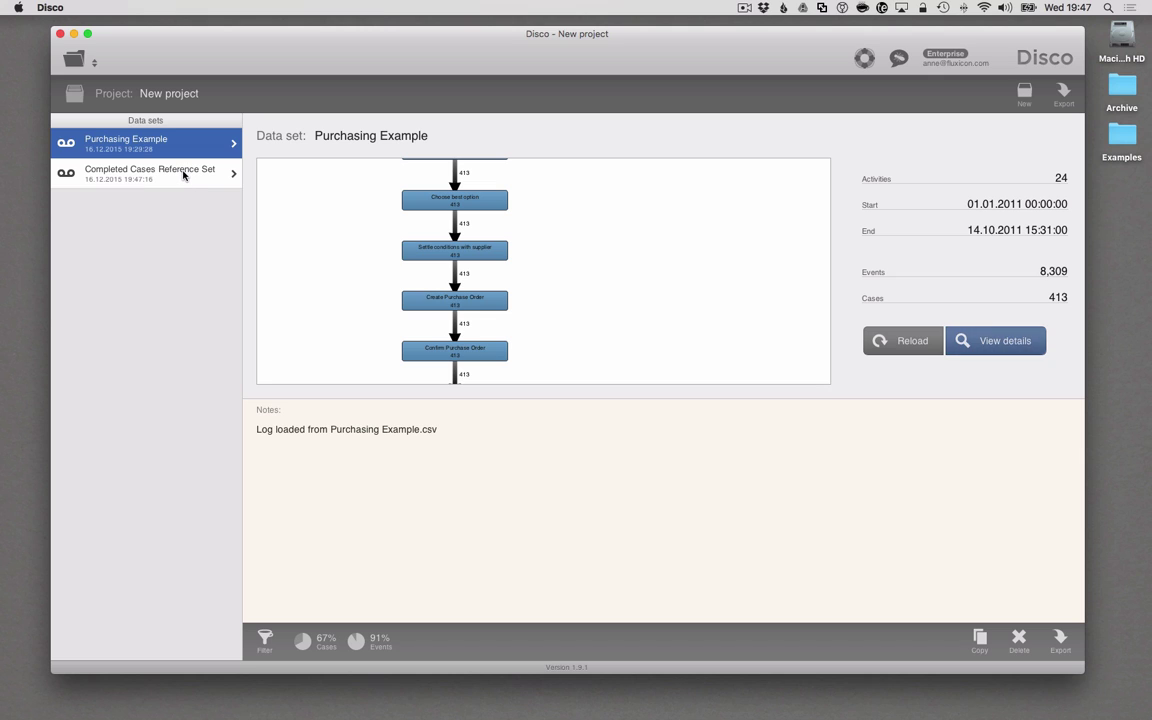
click(184, 175)
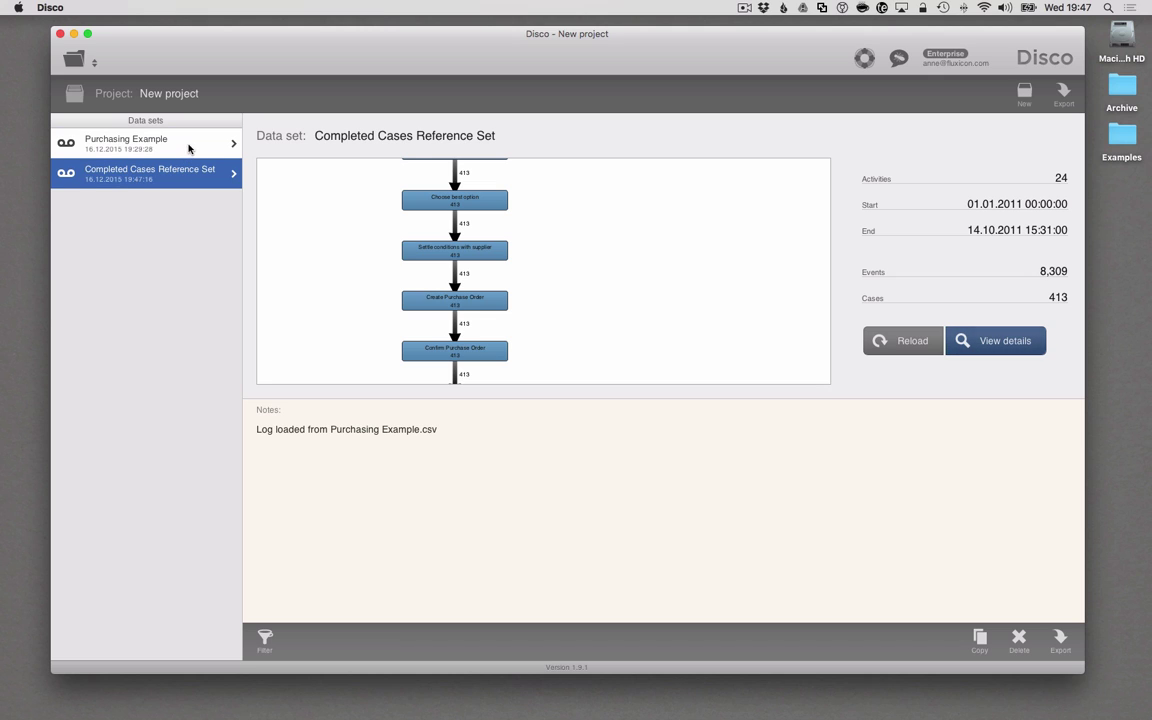
click(187, 146)
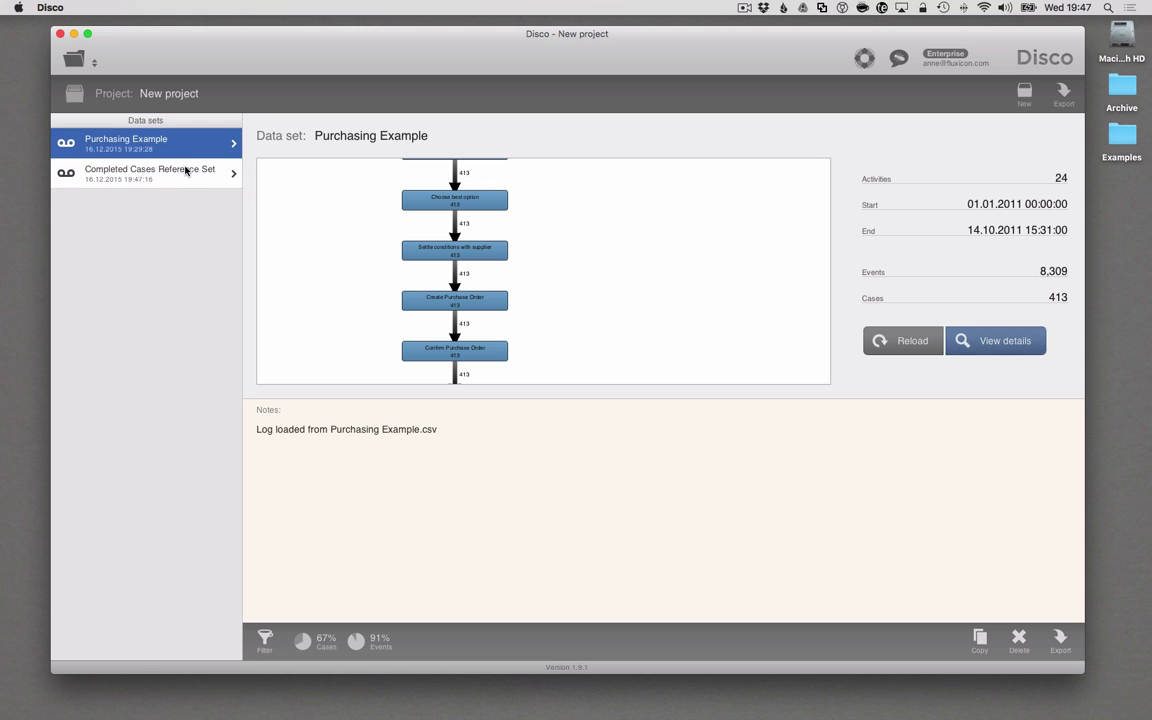
- Inspect the filter settings of Completed Cases Reference Set and of Purchasing Example, leaving both unchanged
click(185, 170)
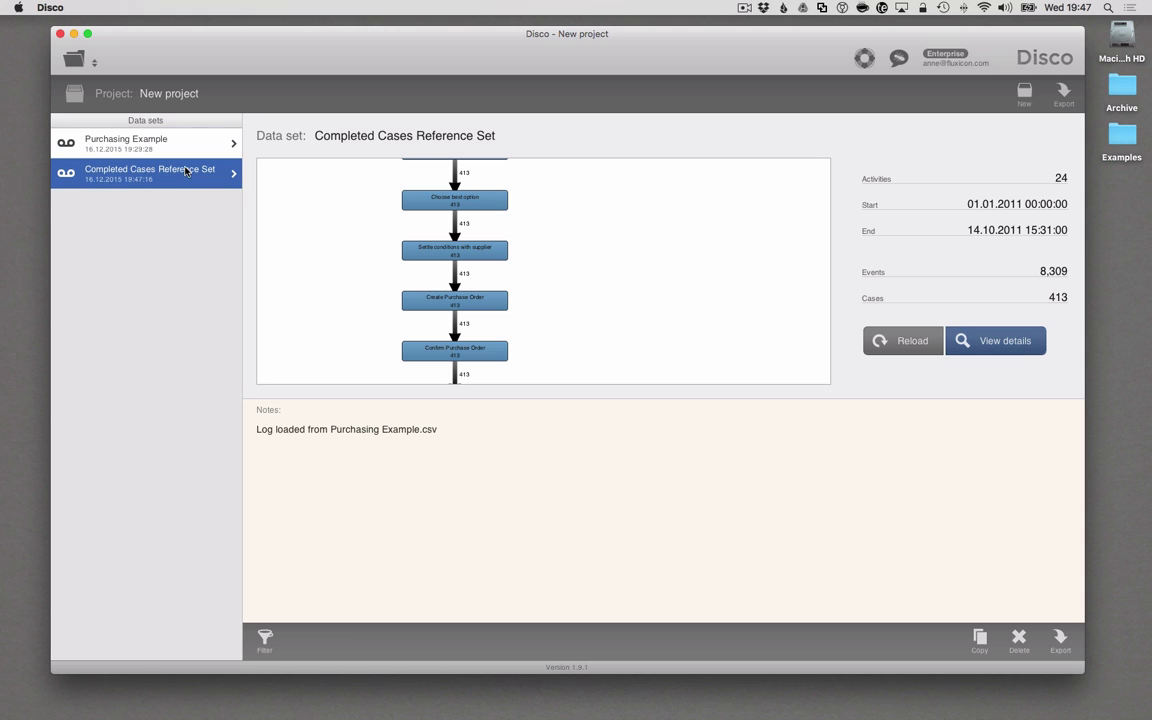
click(265, 637)
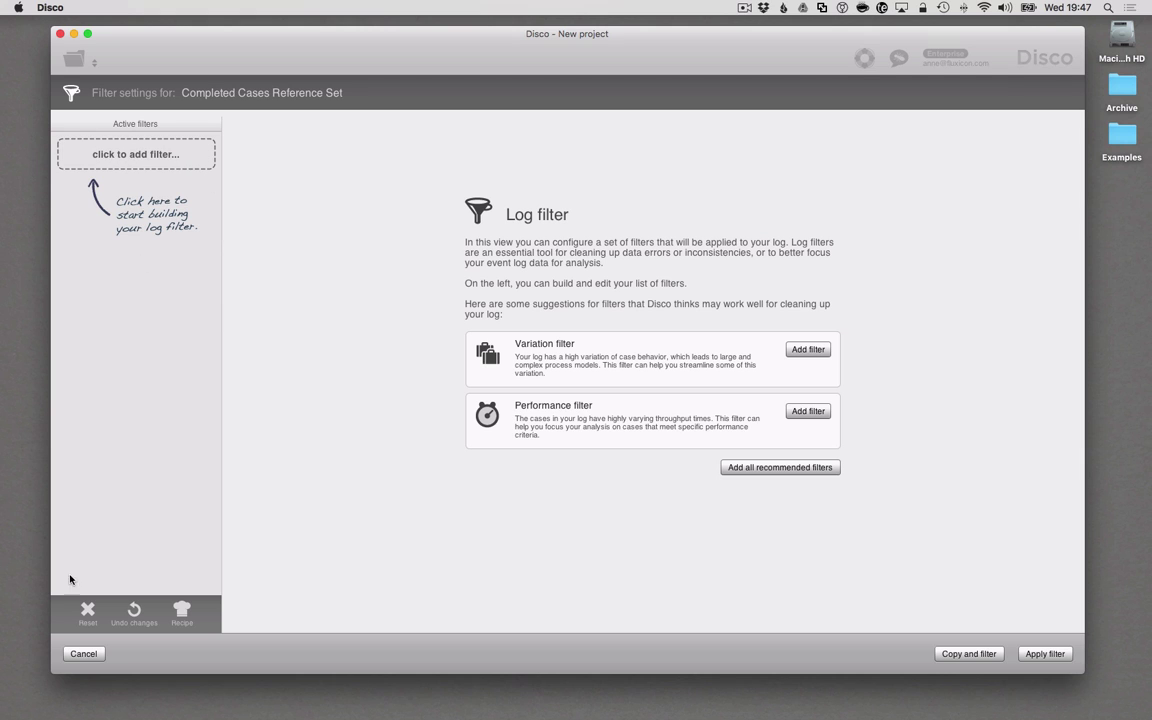
click(75, 653)
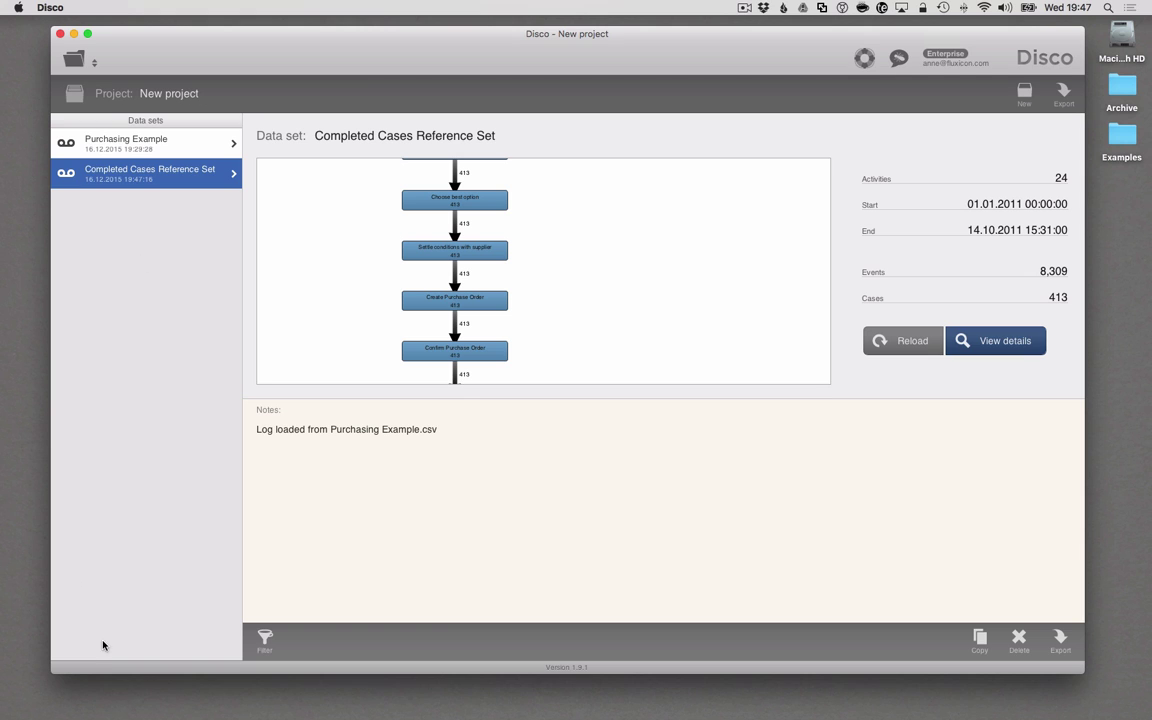
click(188, 147)
click(264, 640)
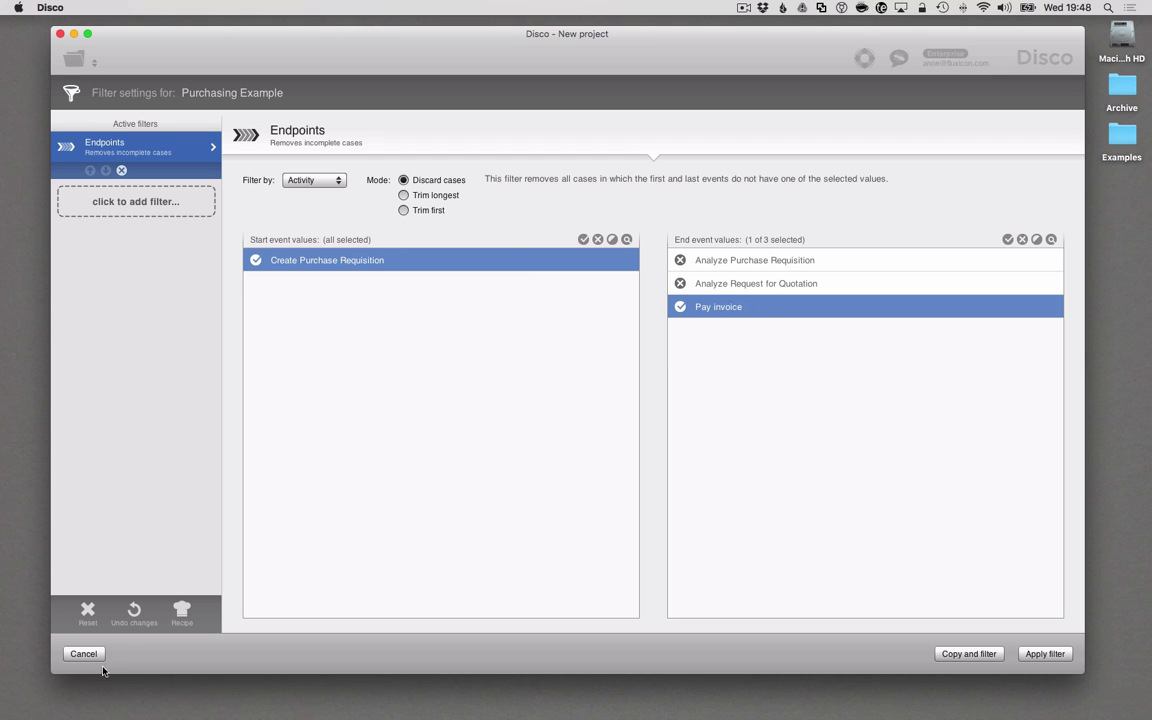
click(80, 654)
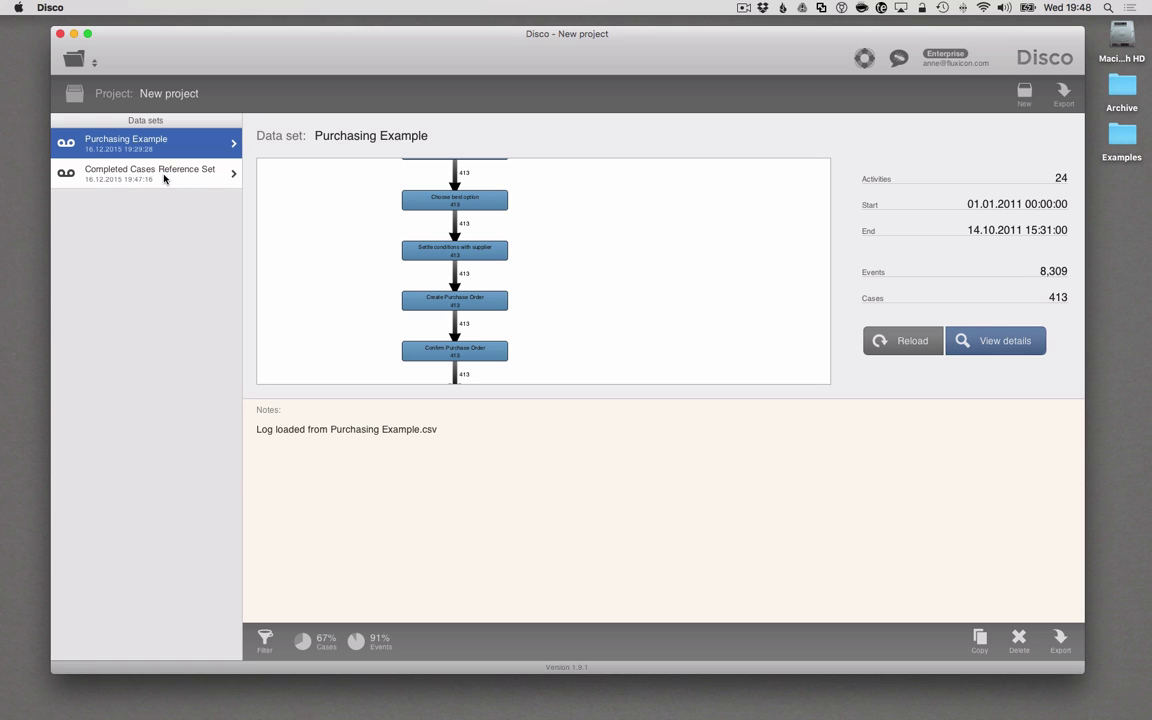
- Filter Completed Cases Reference Set to exclude all cases containing the activity Amend Request for Quotation Requester, using the Forbidden mode
click(186, 179)
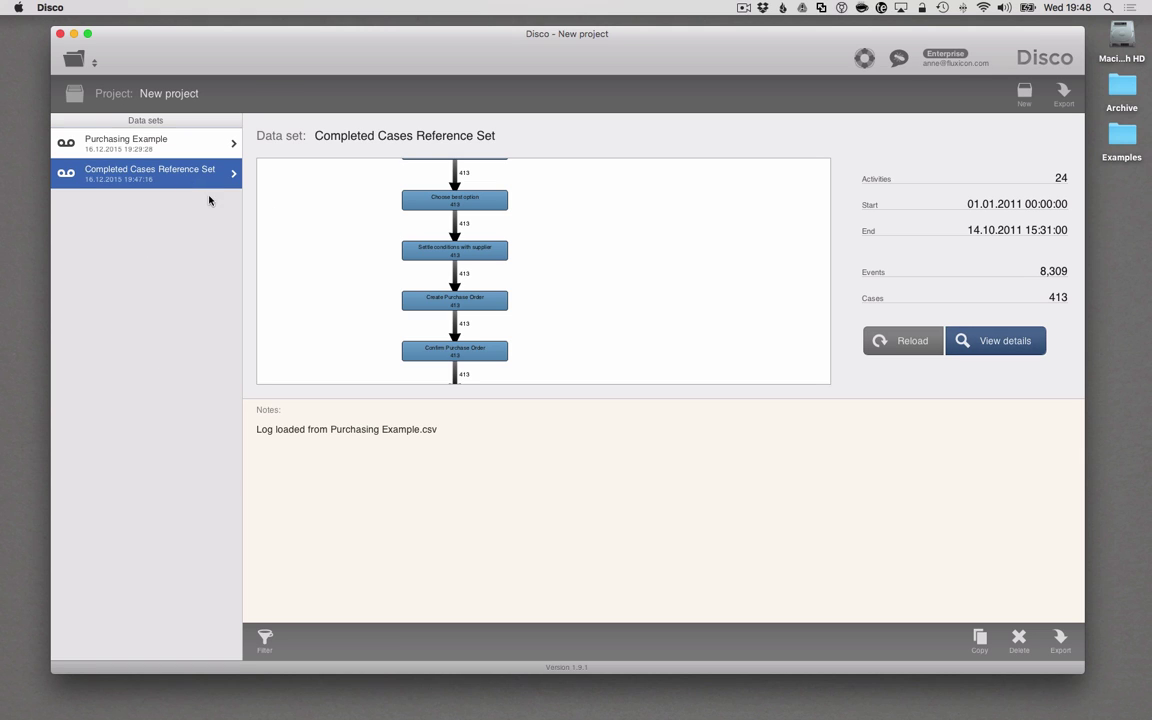
click(330, 205)
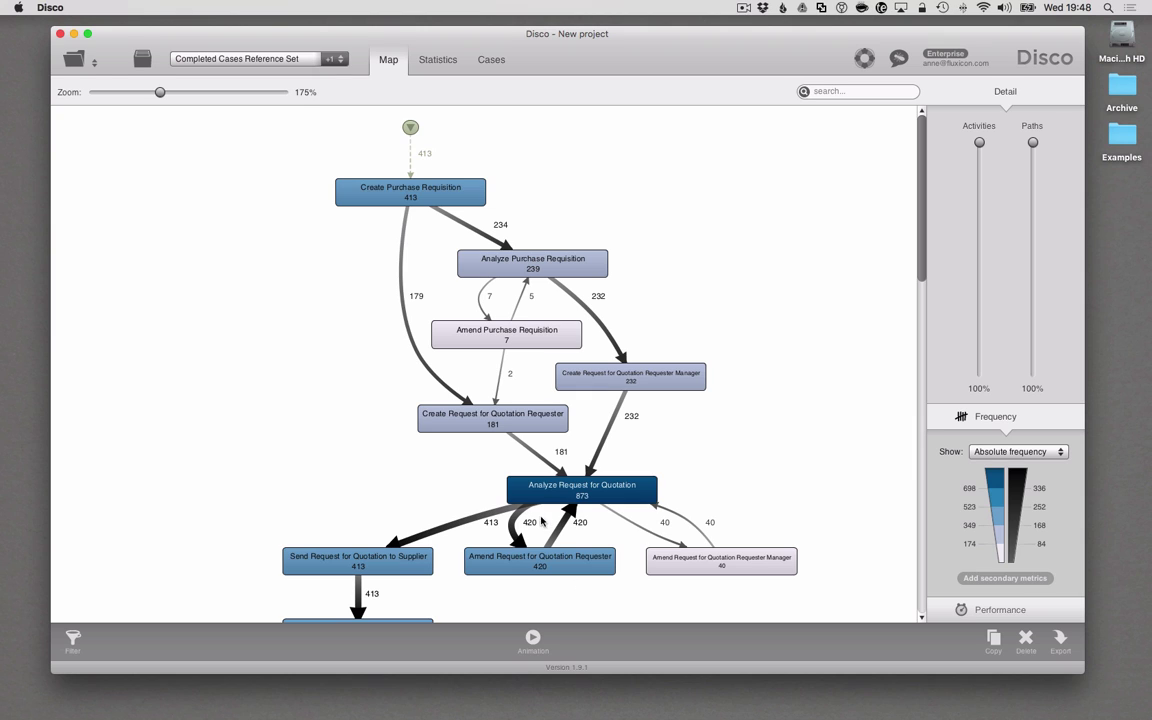
click(580, 566)
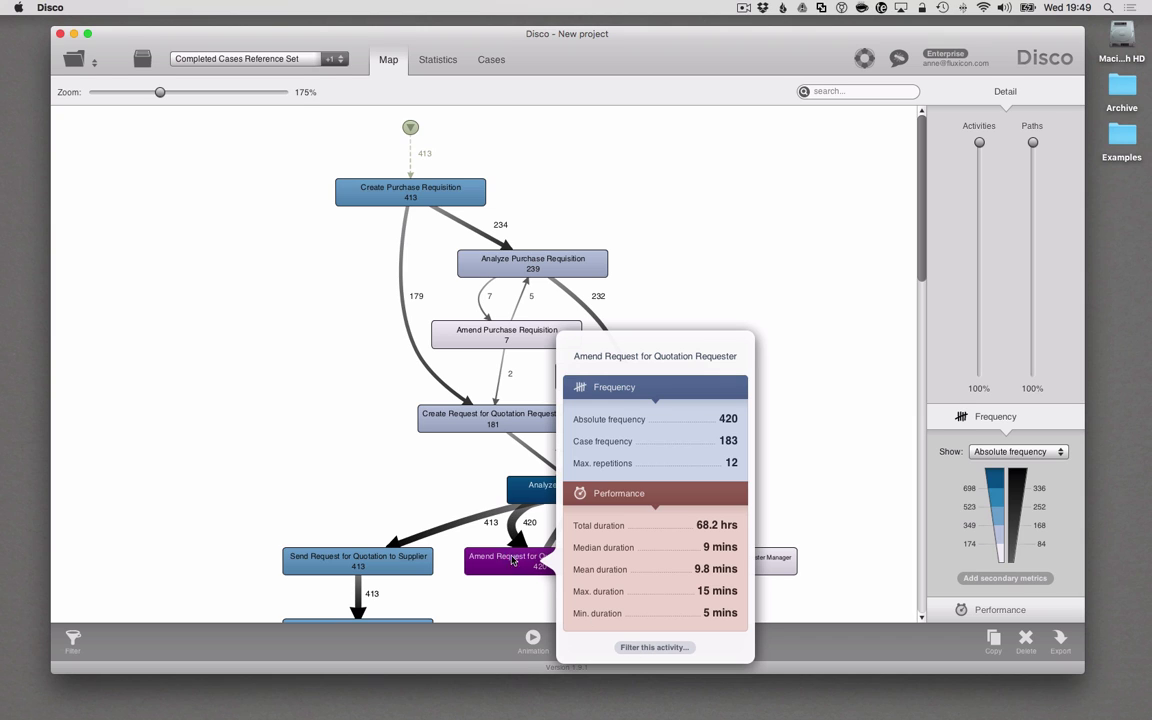
click(665, 648)
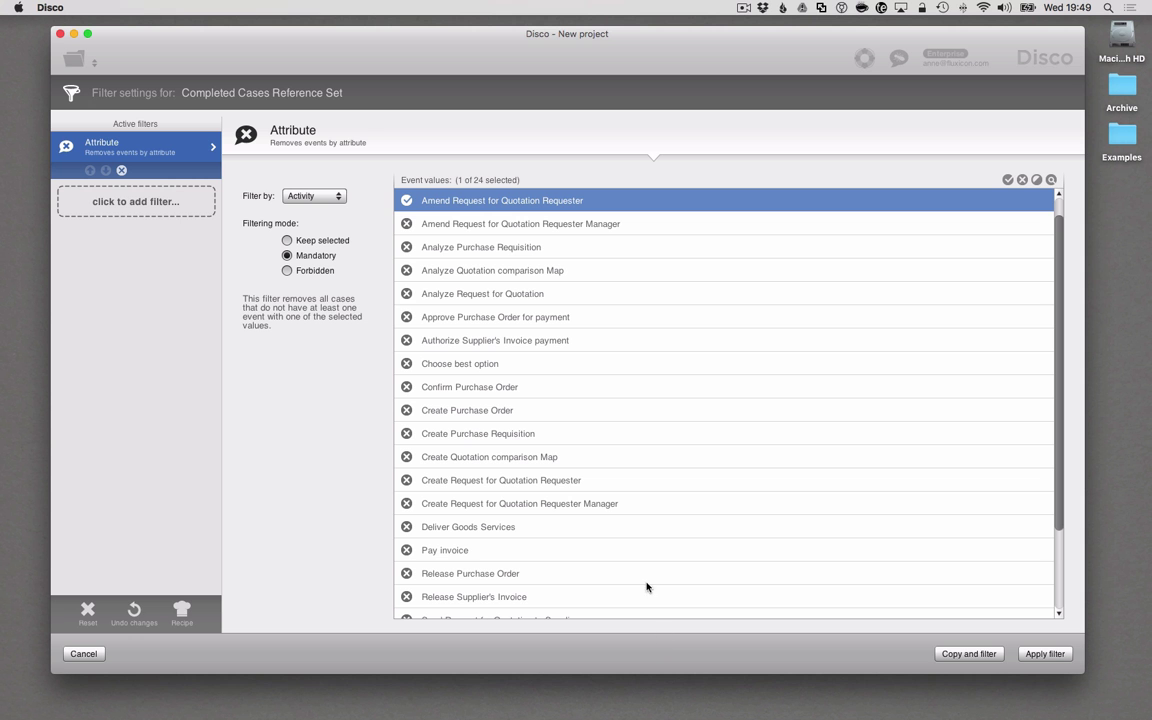
click(310, 274)
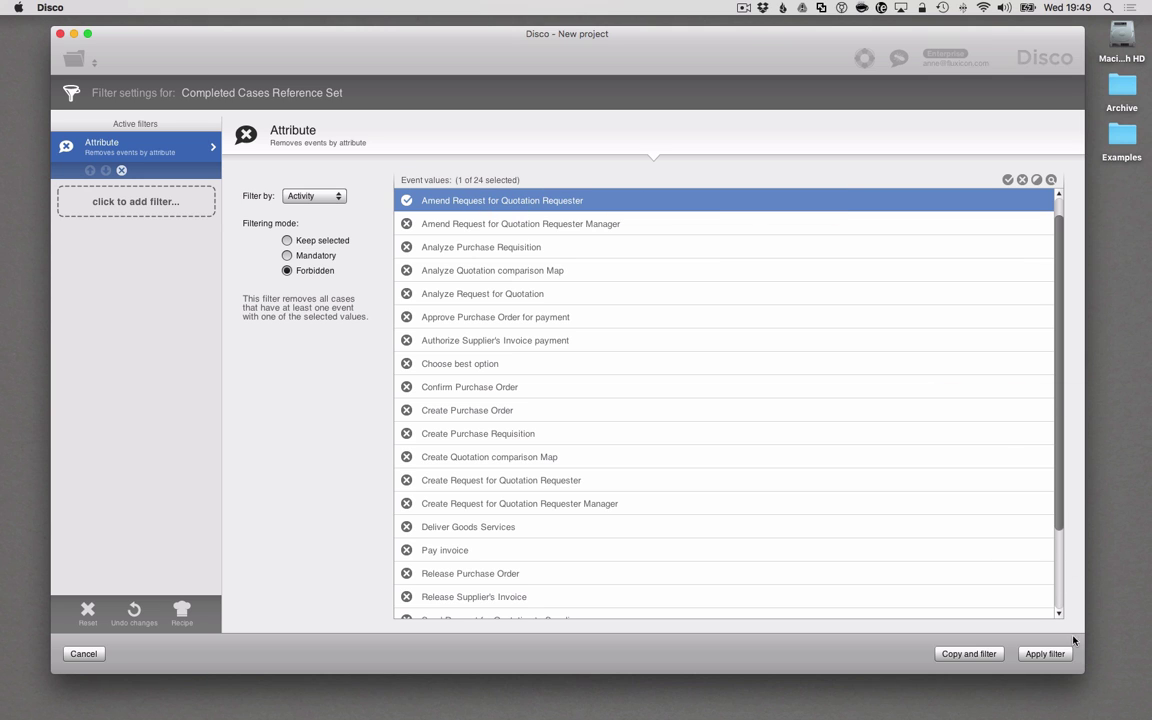
click(1046, 654)
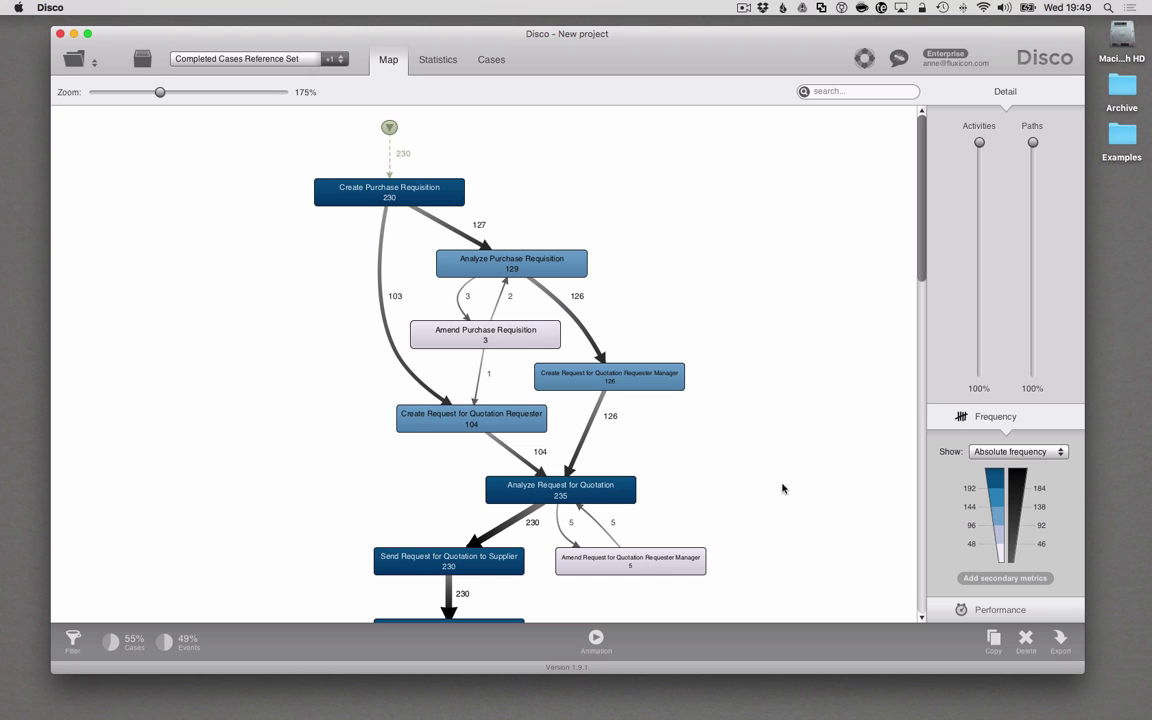
- Add a Forbidden attribute filter that removes all cases containing the activity Amend Request for Quotation Requester Manager
click(660, 563)
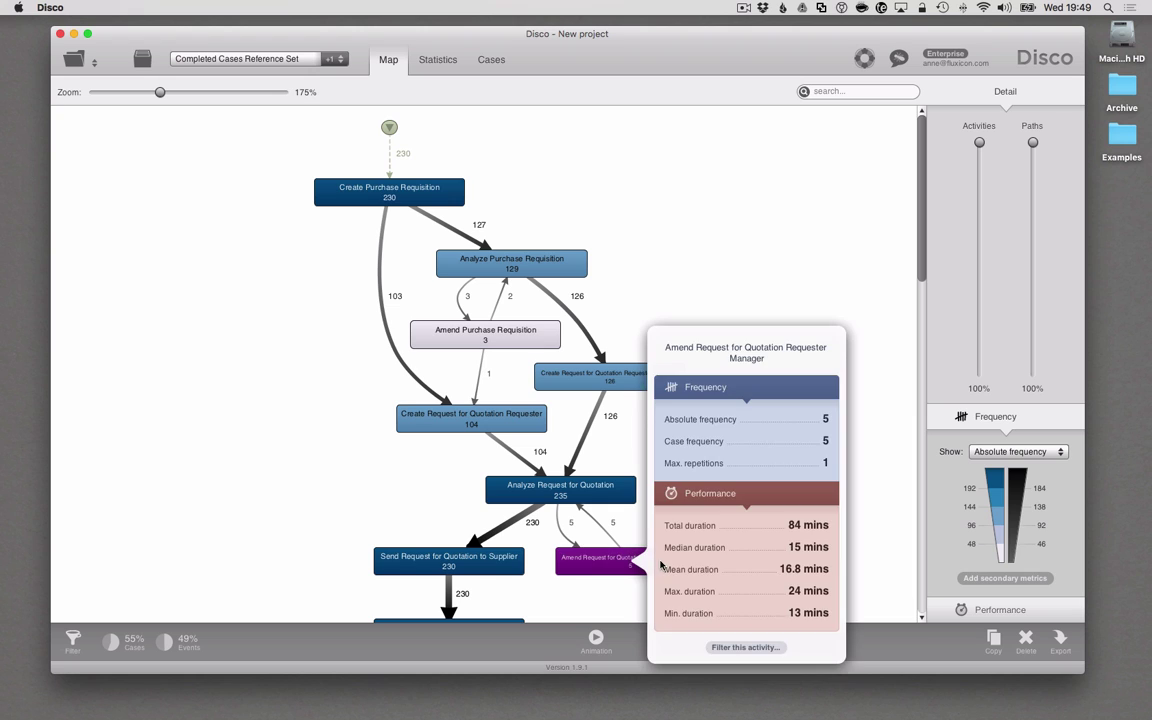
click(747, 648)
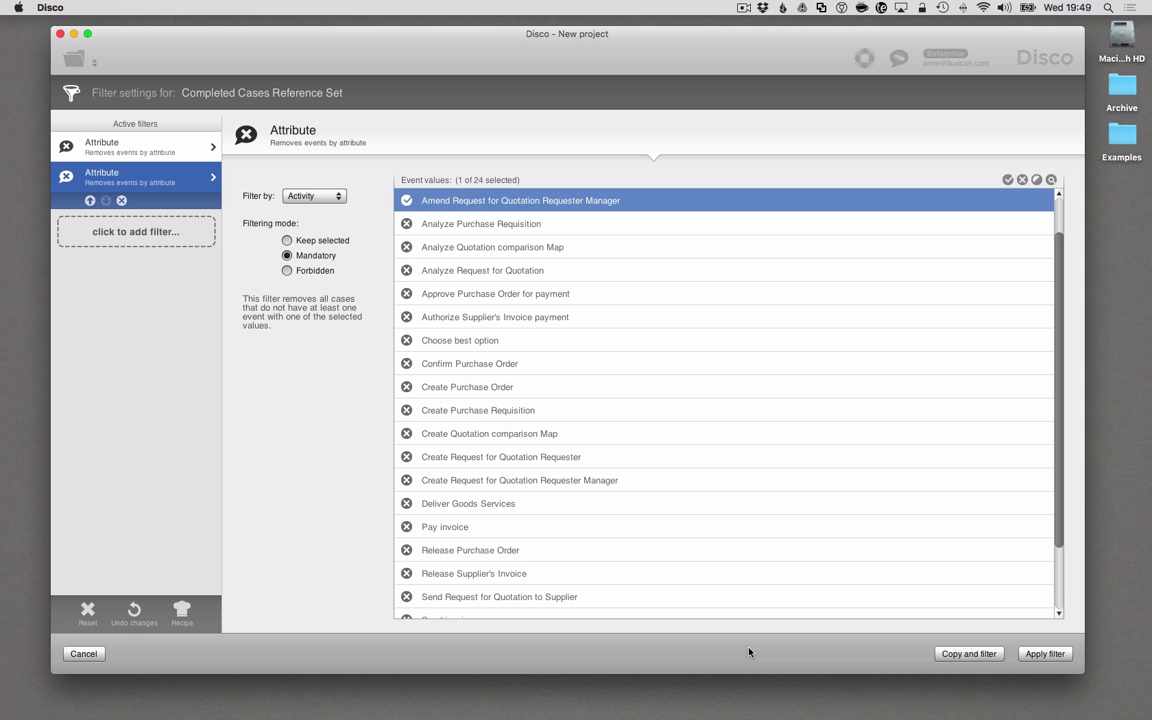
click(320, 271)
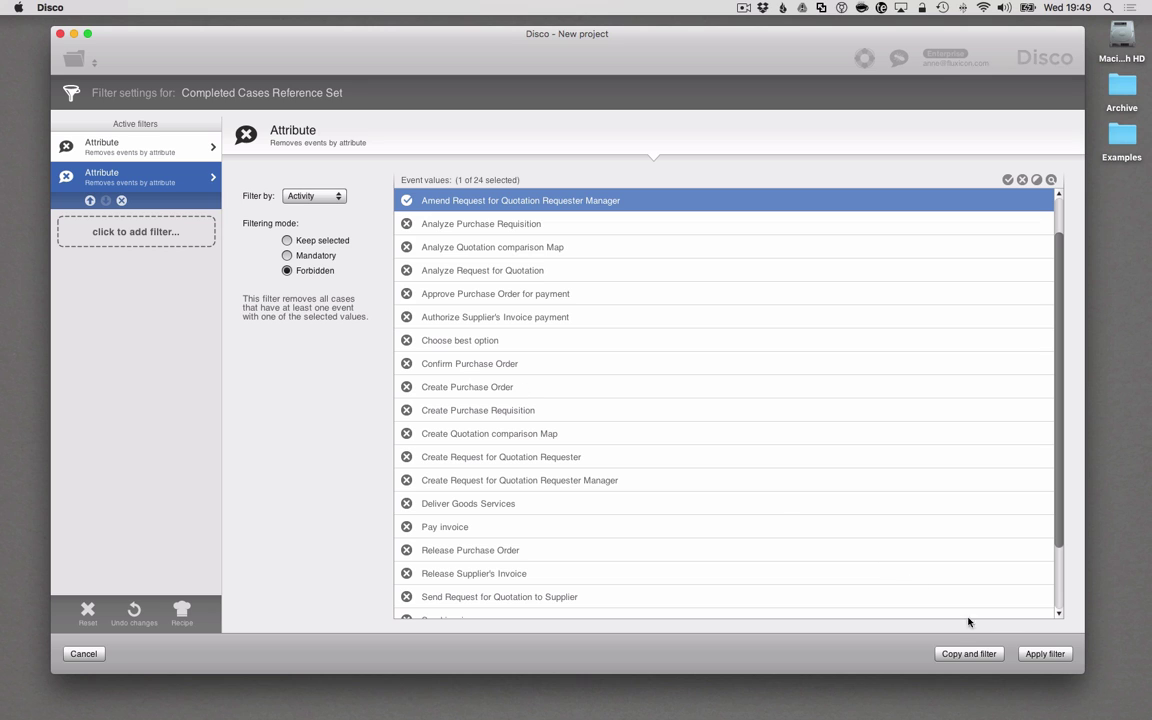
click(1040, 654)
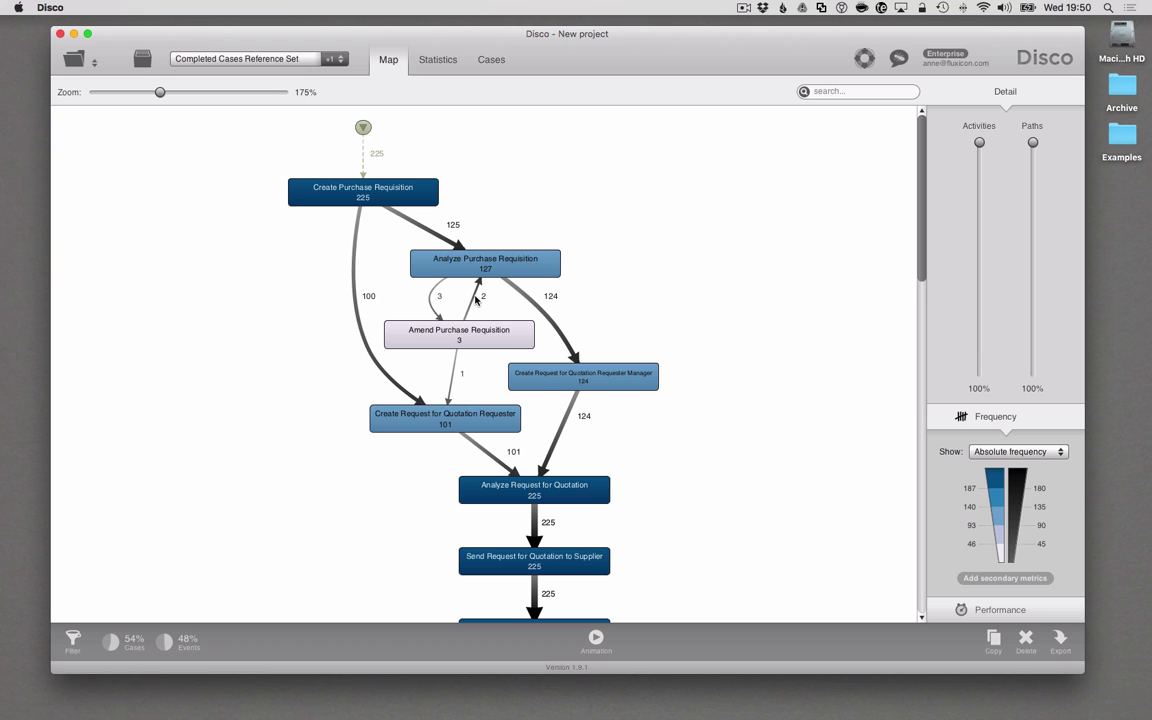
- Filter the path from Amend Purchase Requisition to Analyze Purchase Requisition with a Follower filter set to never directly followed
click(476, 298)
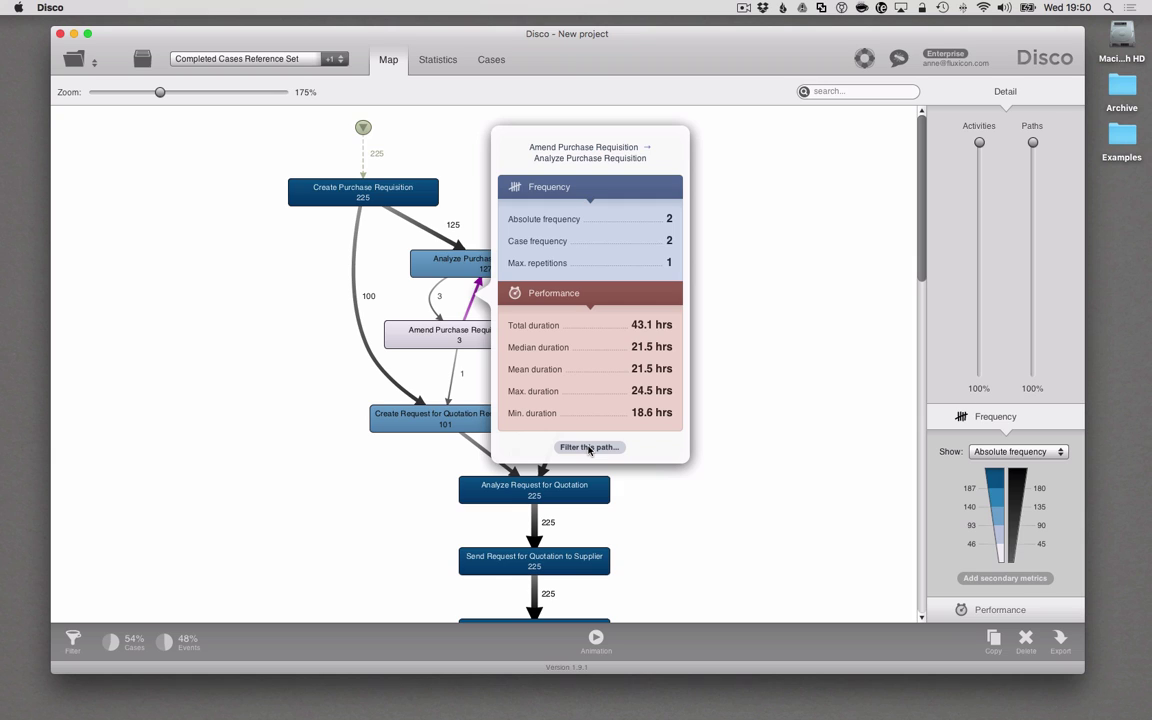
click(589, 447)
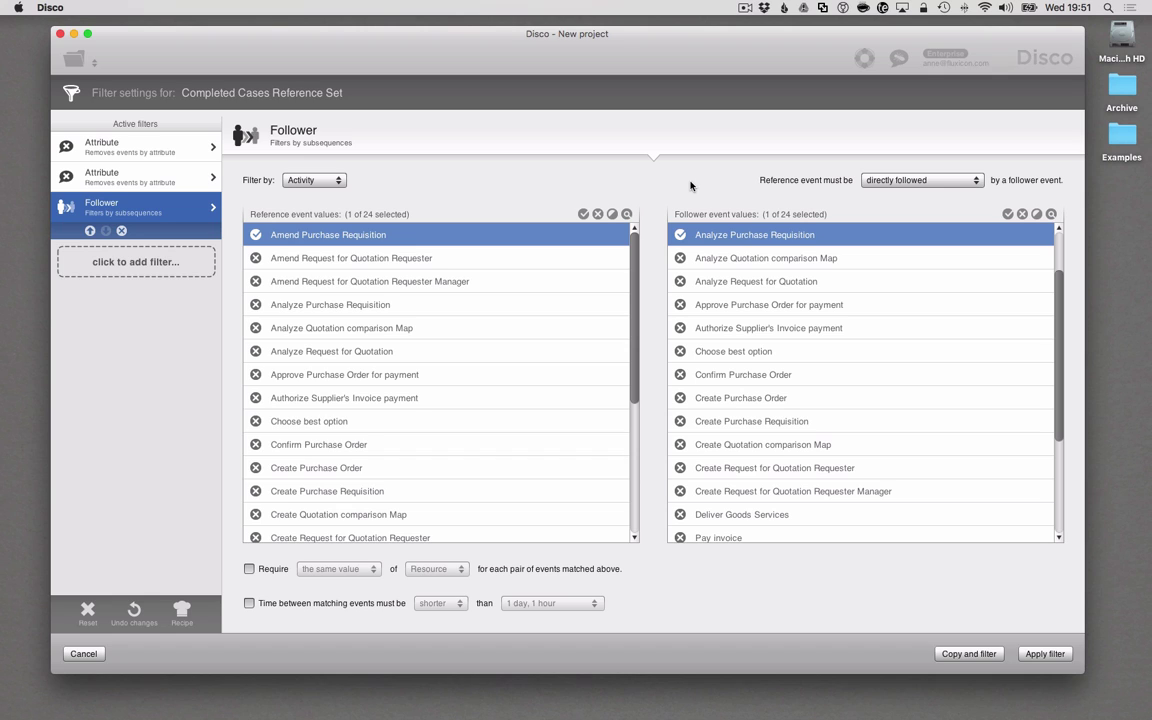
click(921, 181)
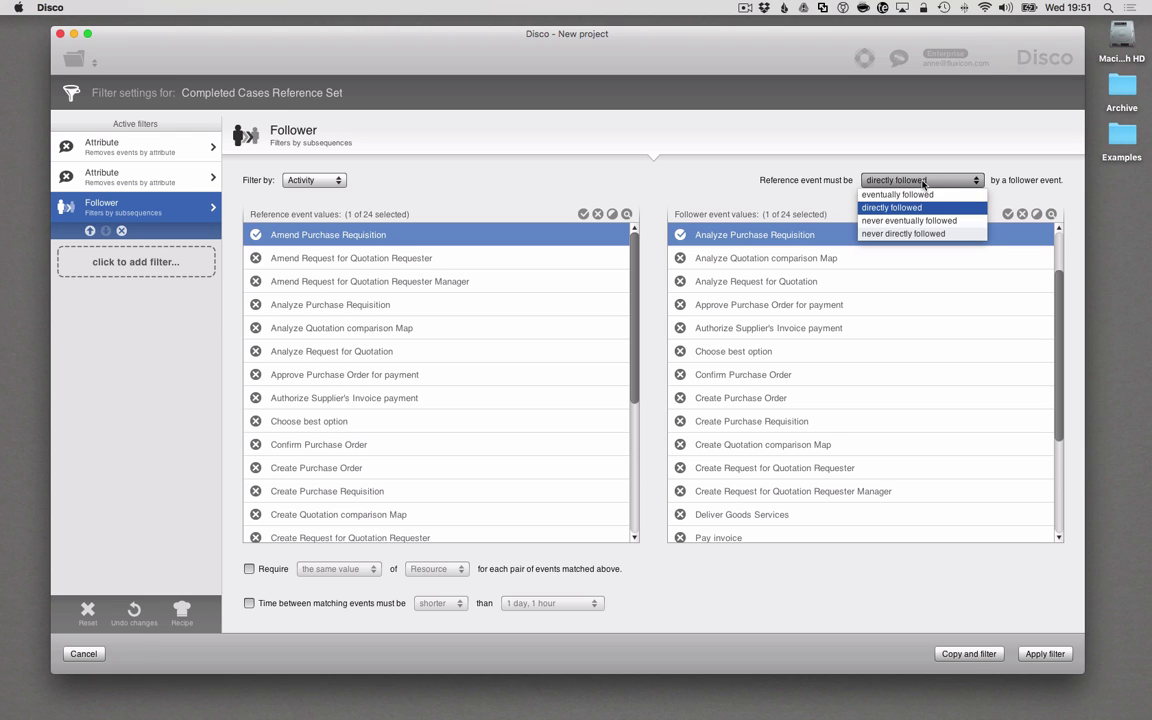
click(922, 233)
click(1047, 655)
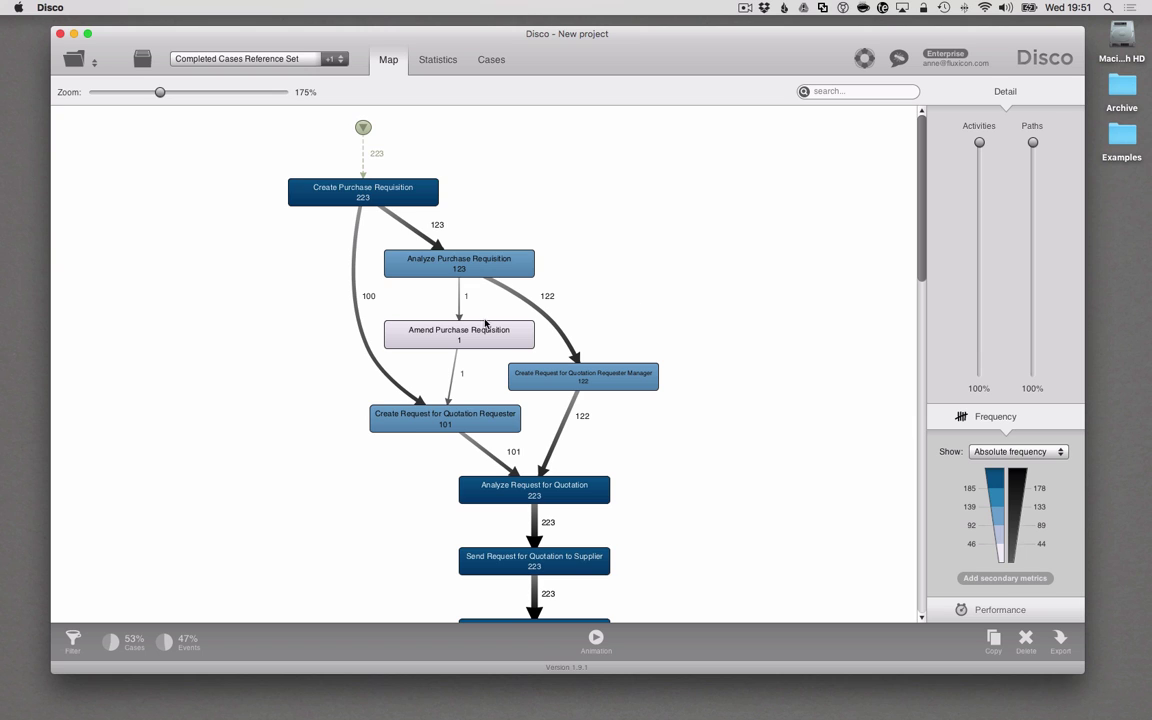
- Add a Forbidden attribute filter that removes all cases containing the activity Amend Purchase Requisition
click(496, 335)
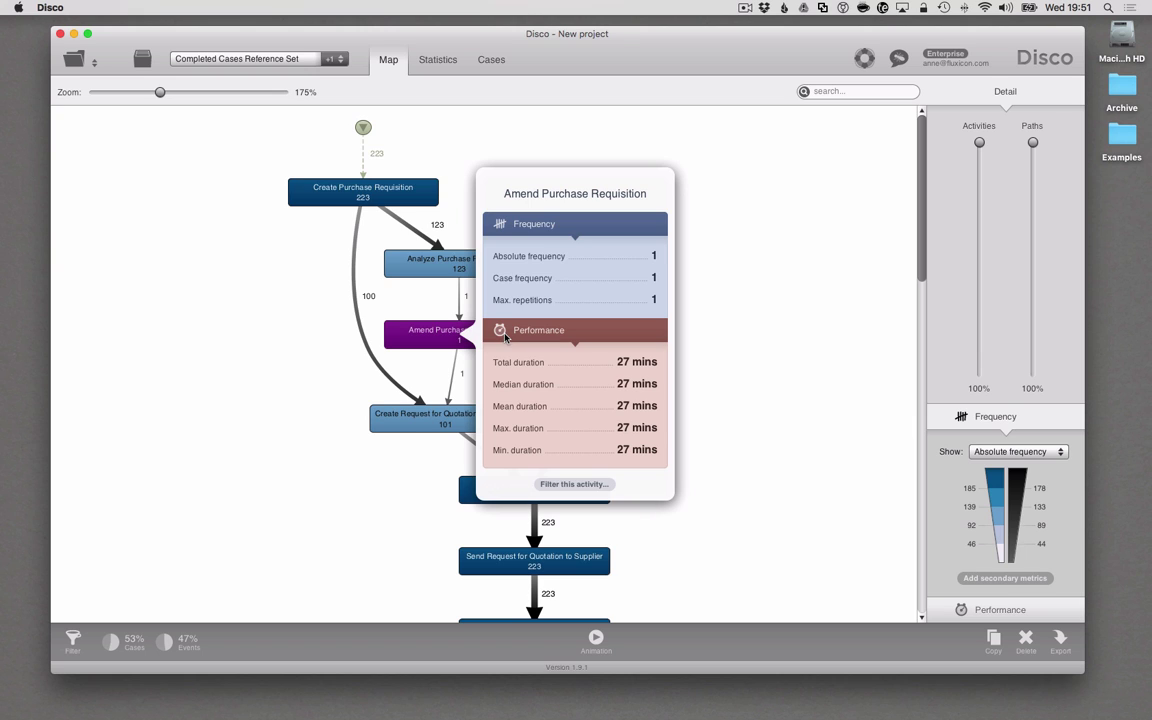
click(573, 484)
click(326, 271)
click(1045, 654)
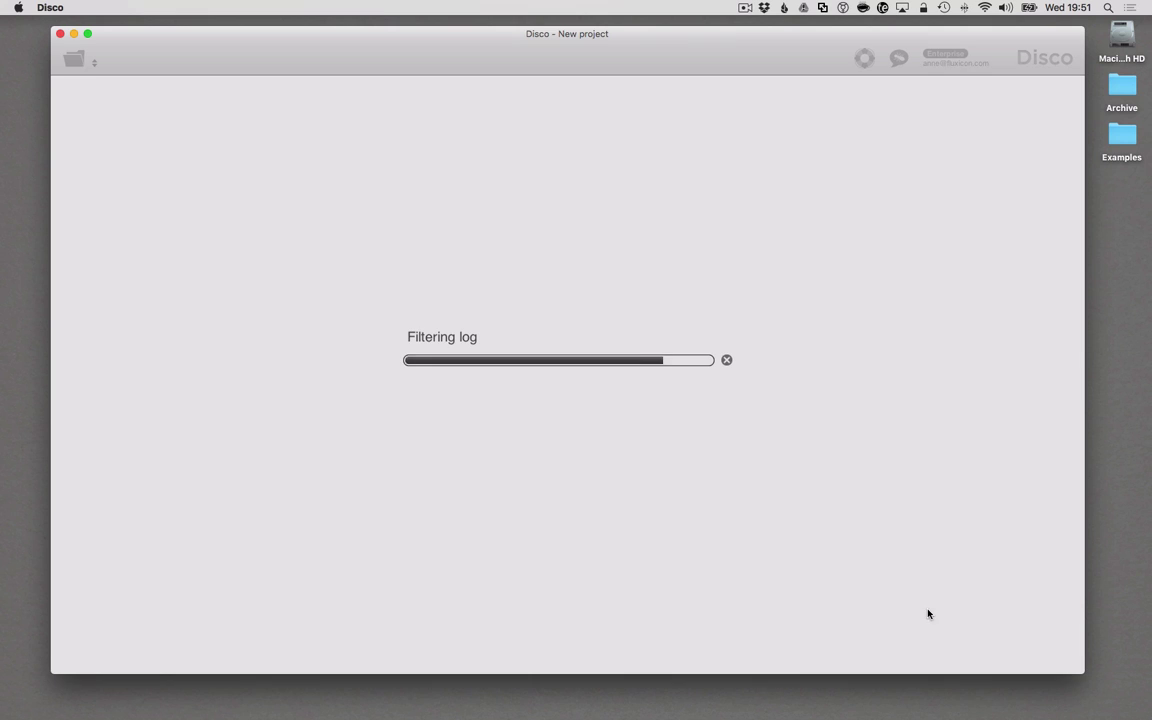
- Examine the start of the filtered process map and review the cases belonging to Variant 1 and Variant 2
scroll(776, 293, up, 2)
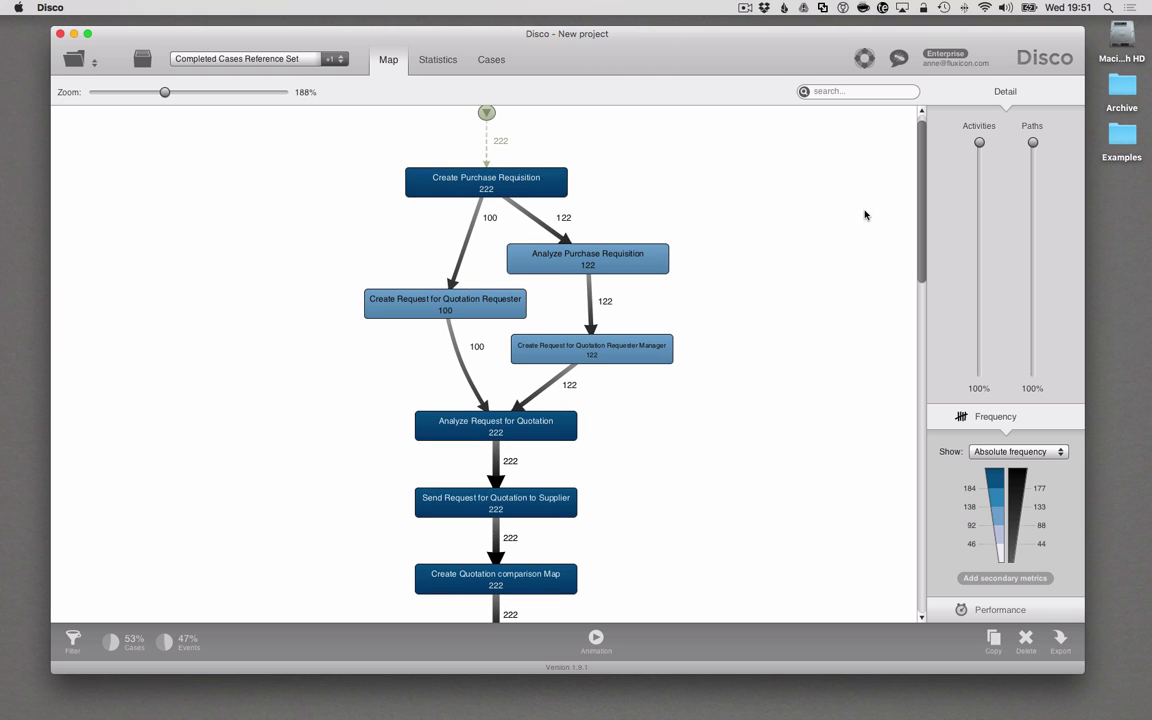
drag(922, 229, 920, 196)
scroll(756, 327, up, 2)
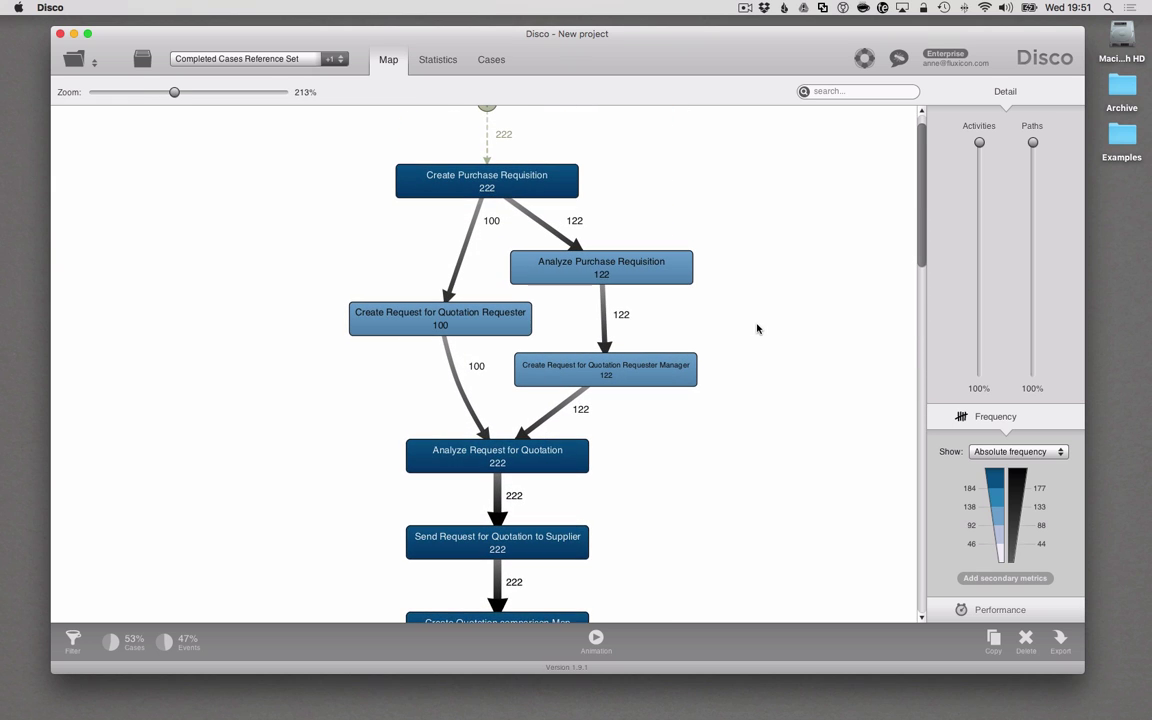
scroll(766, 283, up, 1)
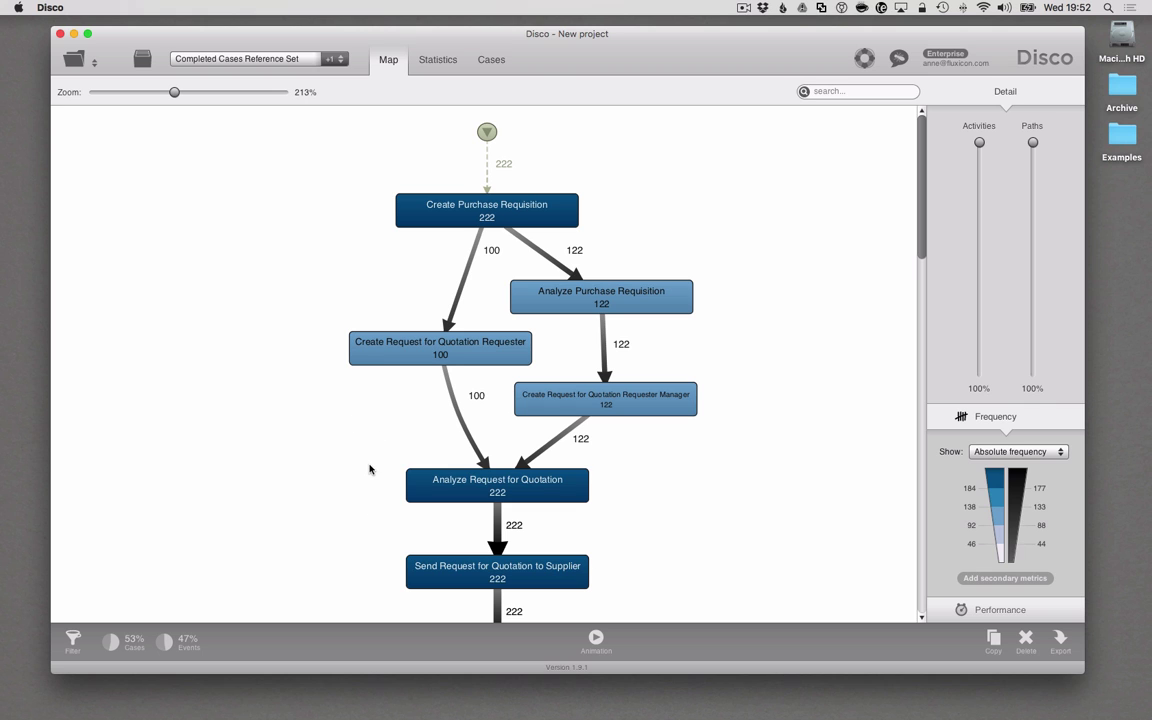
click(491, 60)
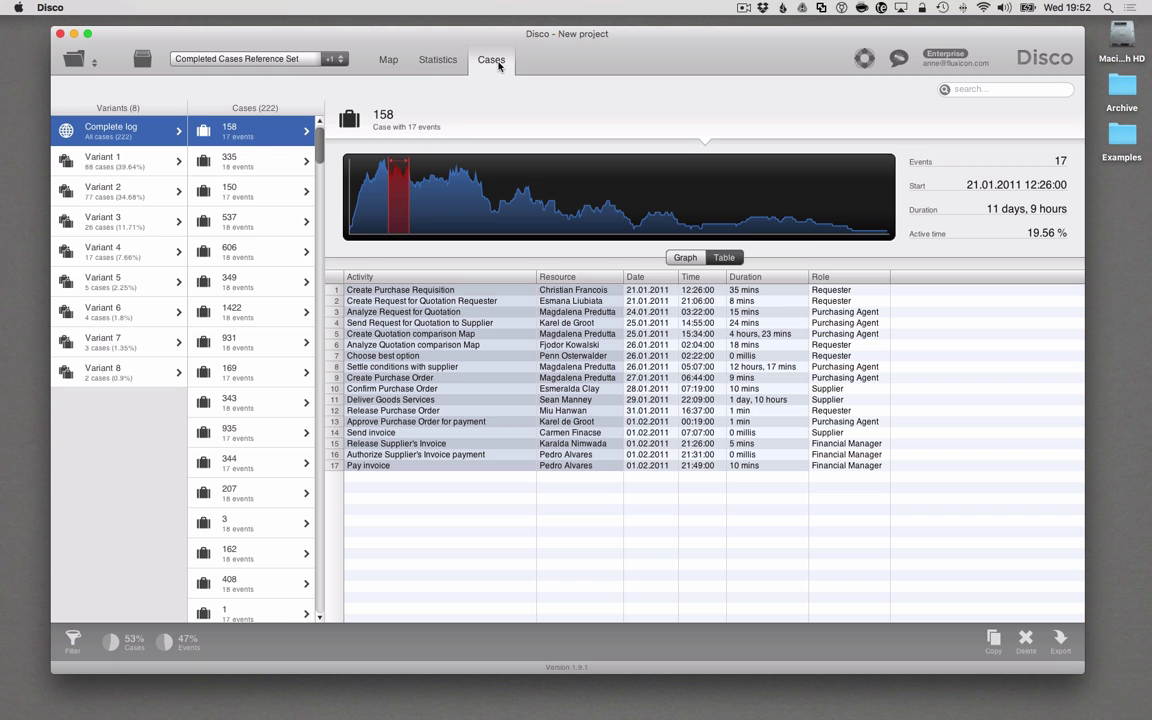
click(128, 163)
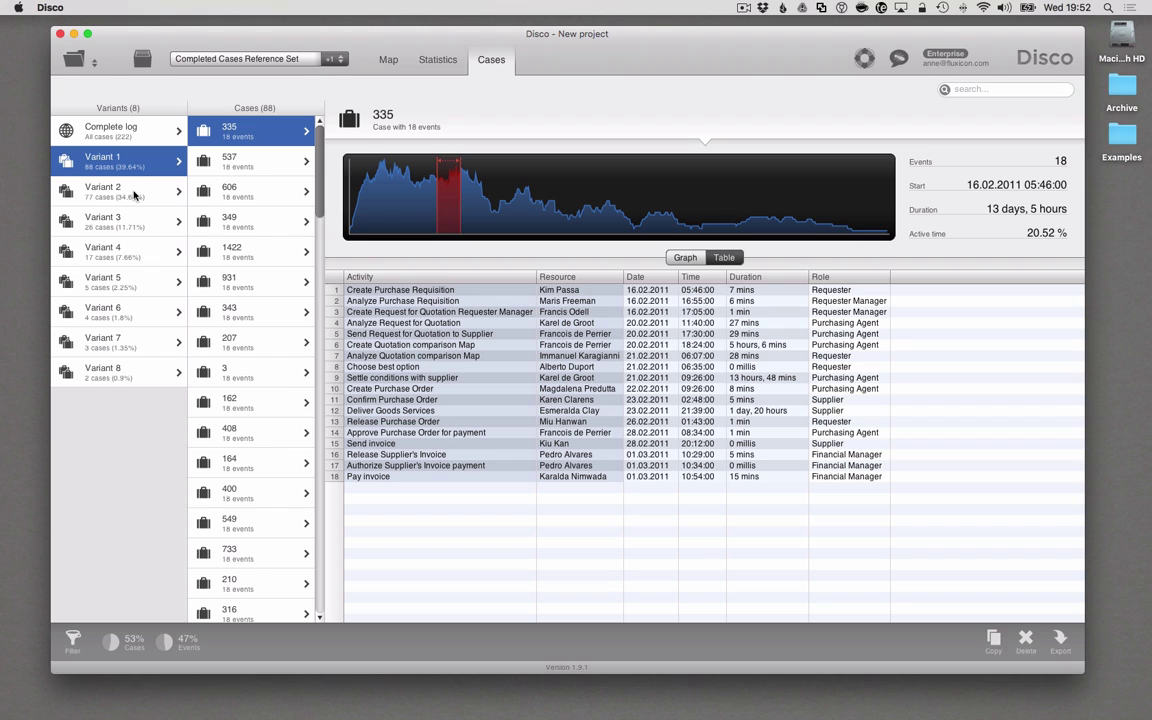
click(134, 195)
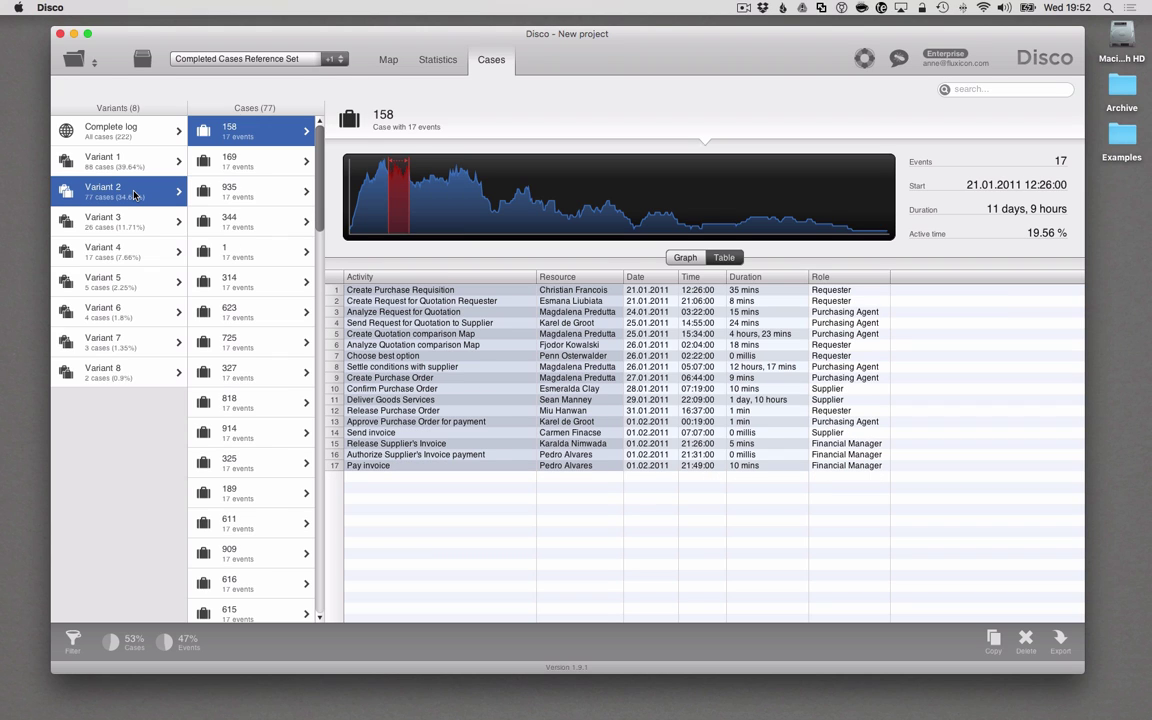